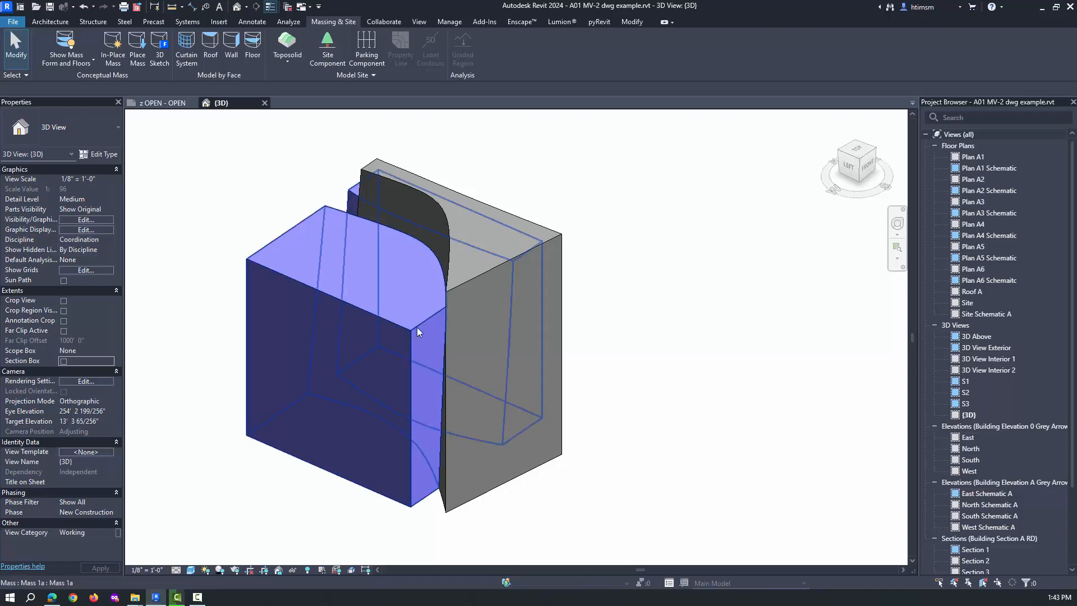
- Unload the linked CAD file Mass 1a.dwg from the project and accept the link changes
{"action": "key", "text": "m"}
{"action": "key", "text": "l"}
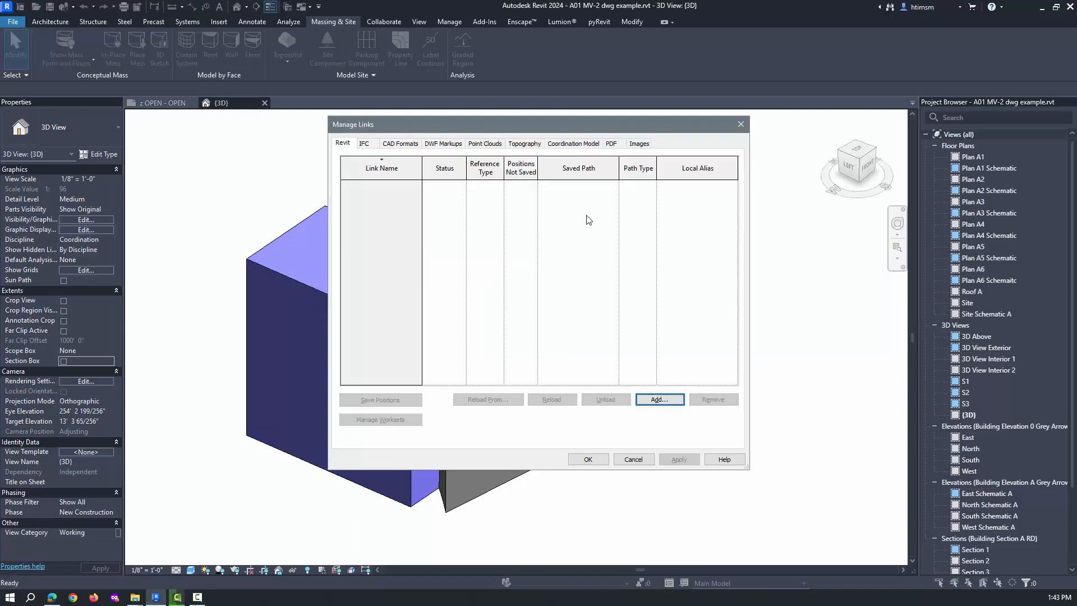
{"action": "left_click", "coordinate": [400, 144]}
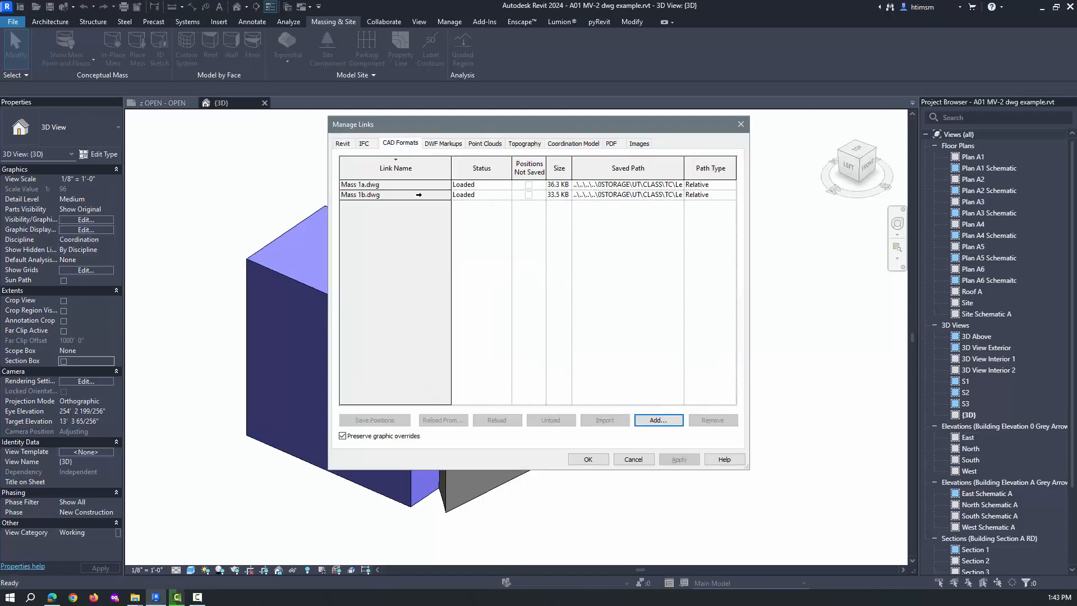
{"action": "left_click", "coordinate": [373, 185]}
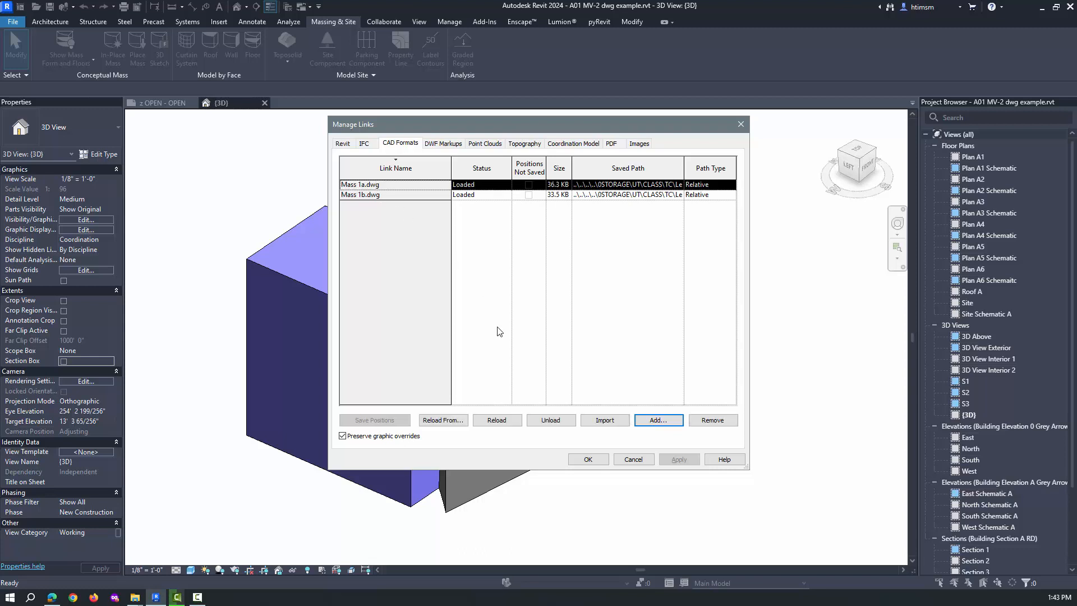
{"action": "left_click", "coordinate": [550, 420]}
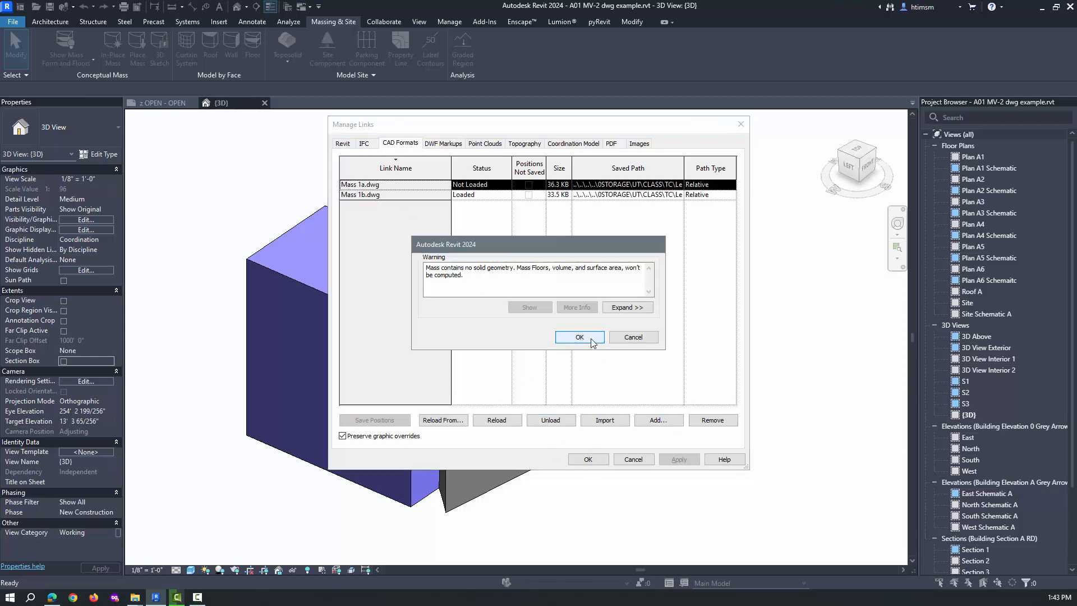
{"action": "left_click", "coordinate": [579, 337]}
{"action": "left_click", "coordinate": [588, 460]}
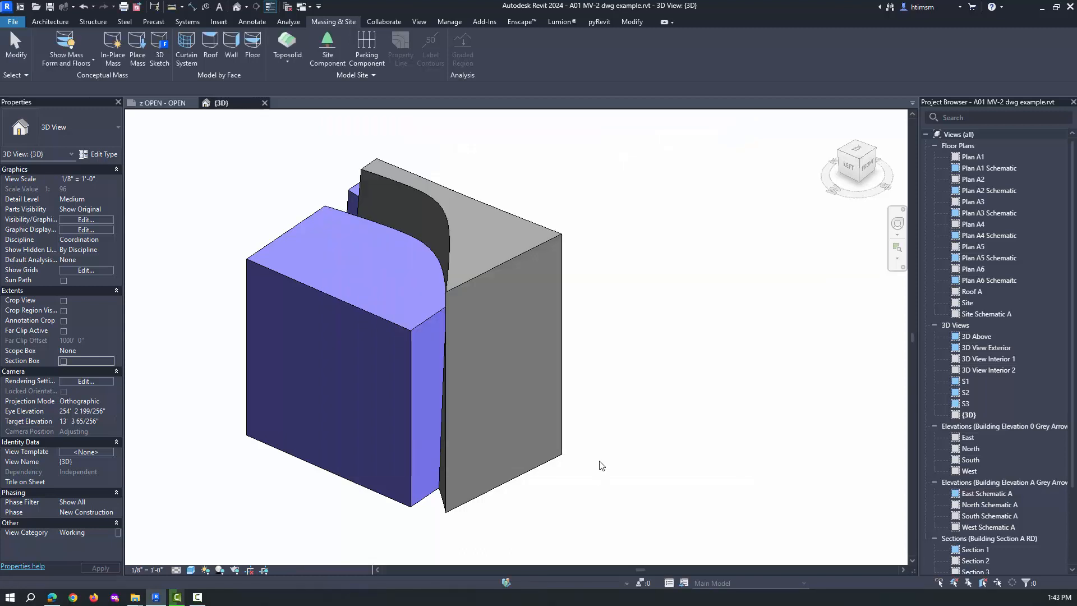
- Select the Mass 1b mass and start editing it in place
{"action": "middle_click_drag", "start_coordinate": [611, 300], "coordinate": [537, 268], "text": "shift"}
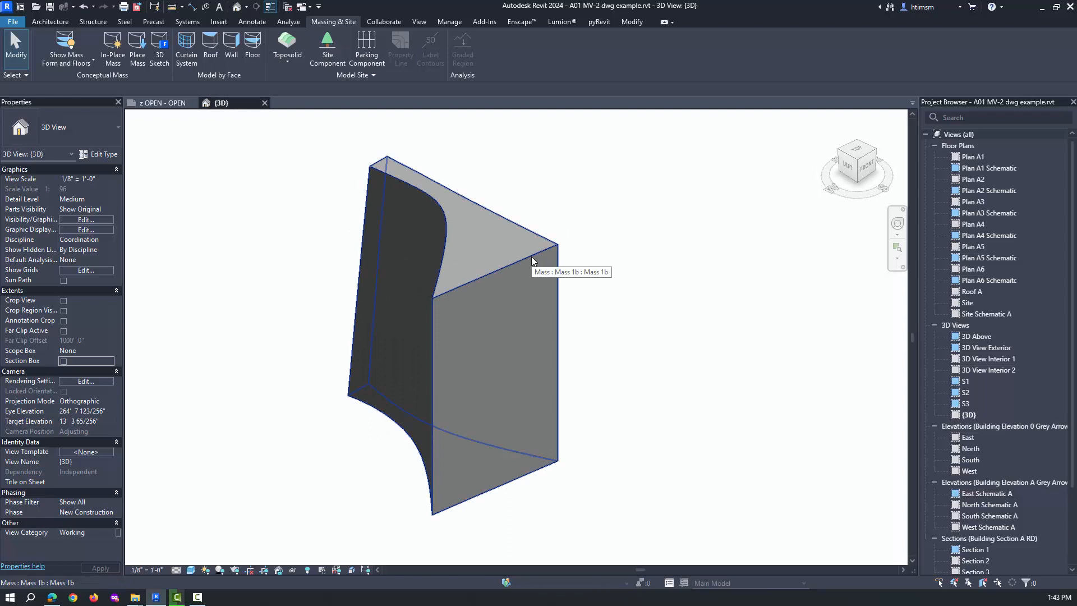
{"action": "left_click", "coordinate": [531, 257]}
{"action": "middle_click_drag", "start_coordinate": [620, 289], "coordinate": [656, 226], "text": "shift"}
{"action": "left_click", "coordinate": [494, 62]}
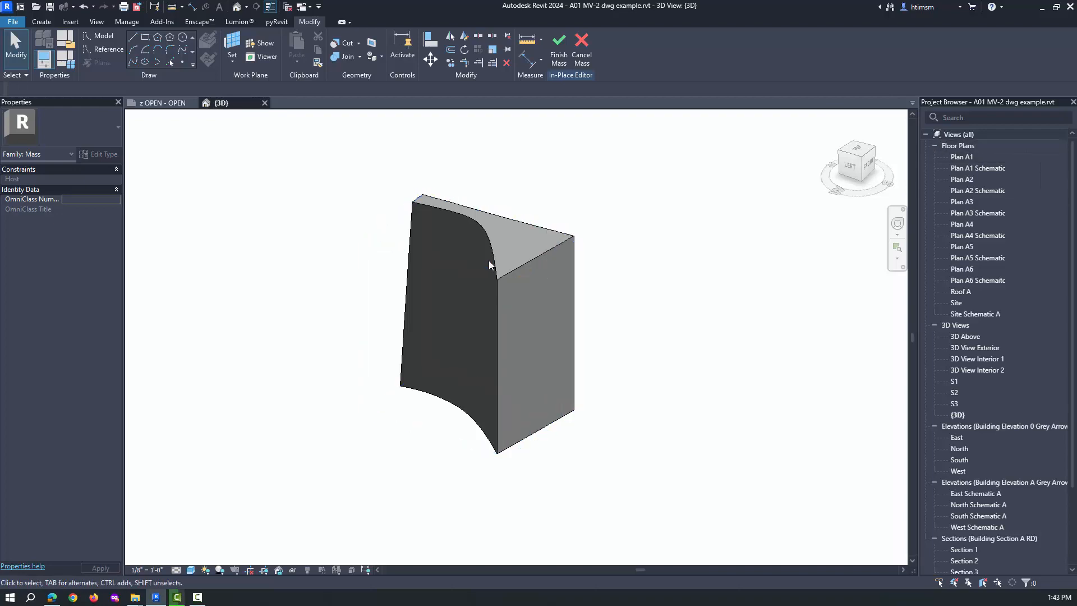
- Divide the curved, sloping face of the imported Mass 1b geometry with Divide Surface
{"action": "middle_click_drag", "start_coordinate": [733, 310], "coordinate": [500, 263], "text": "shift"}
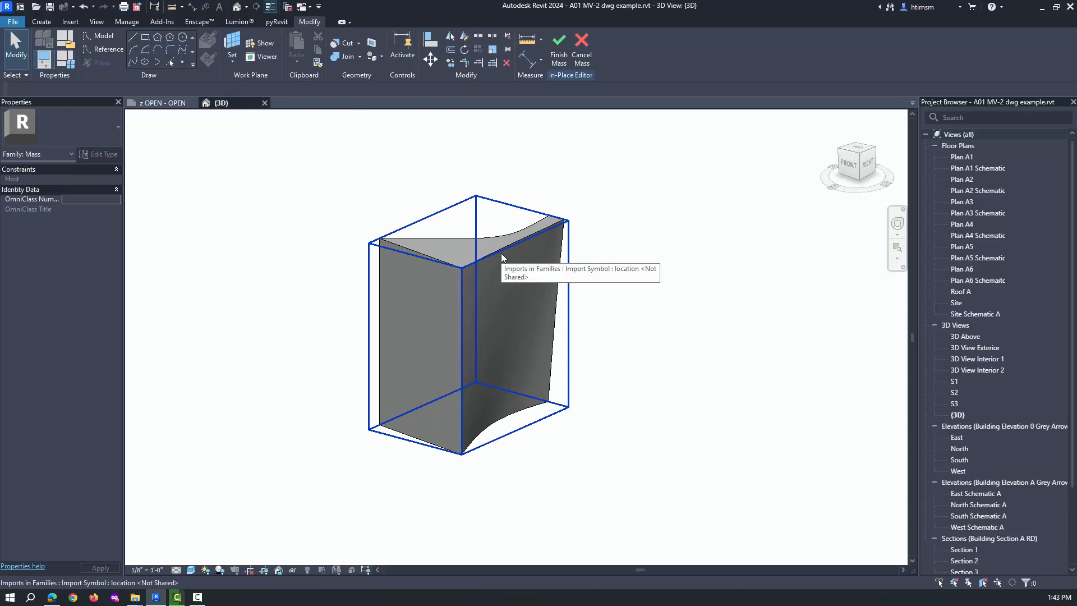
{"action": "left_click", "coordinate": [502, 258]}
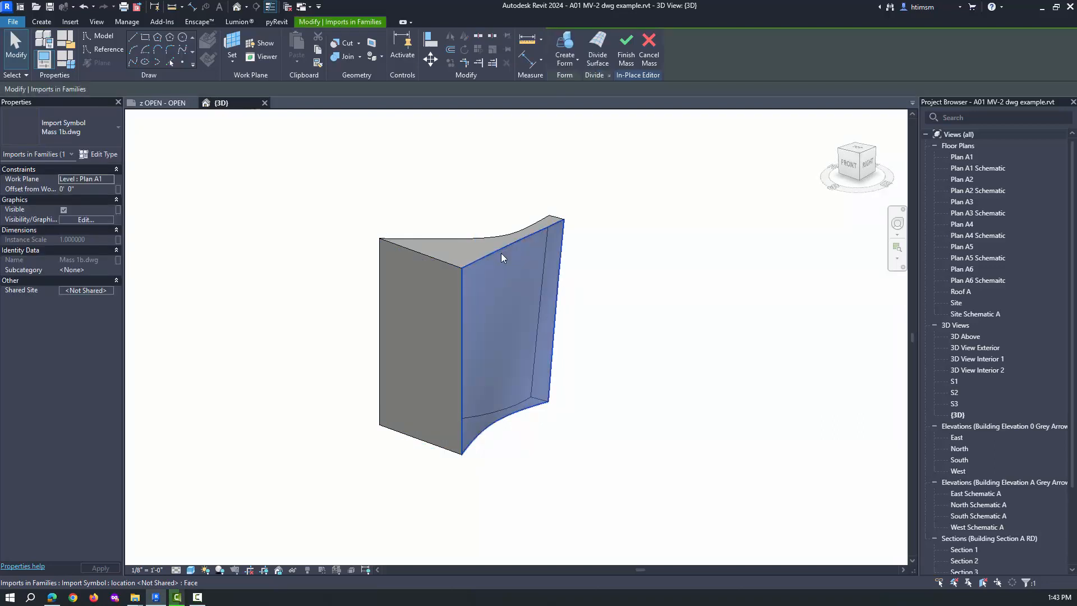
{"action": "left_click", "coordinate": [598, 53]}
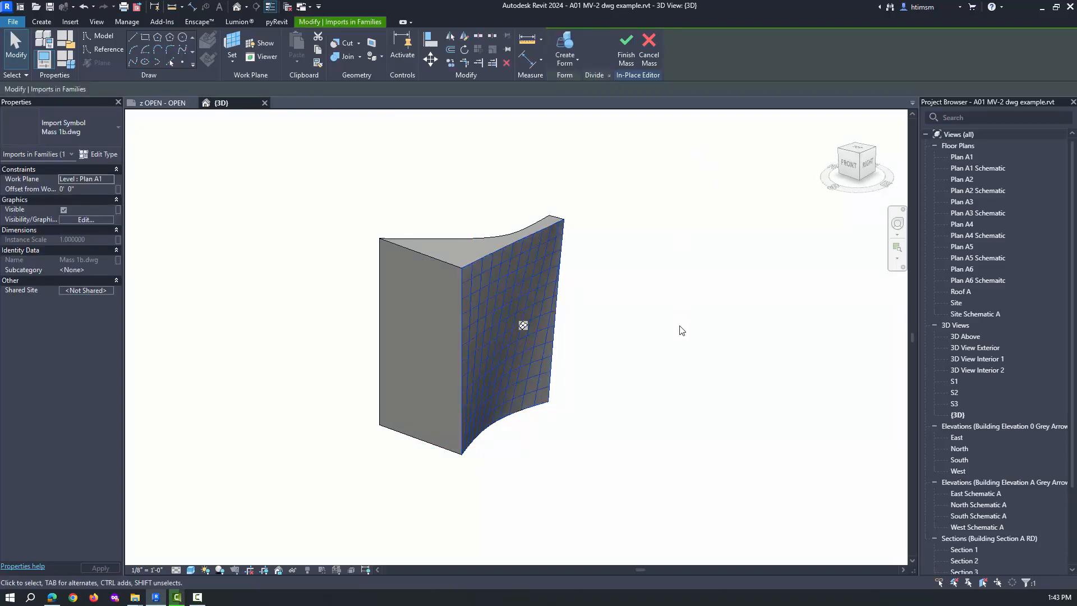
- Turn on nodes in the divided surface's surface representation and deselect the surface
{"action": "middle_click_drag", "start_coordinate": [680, 329], "coordinate": [452, 354], "text": "shift"}
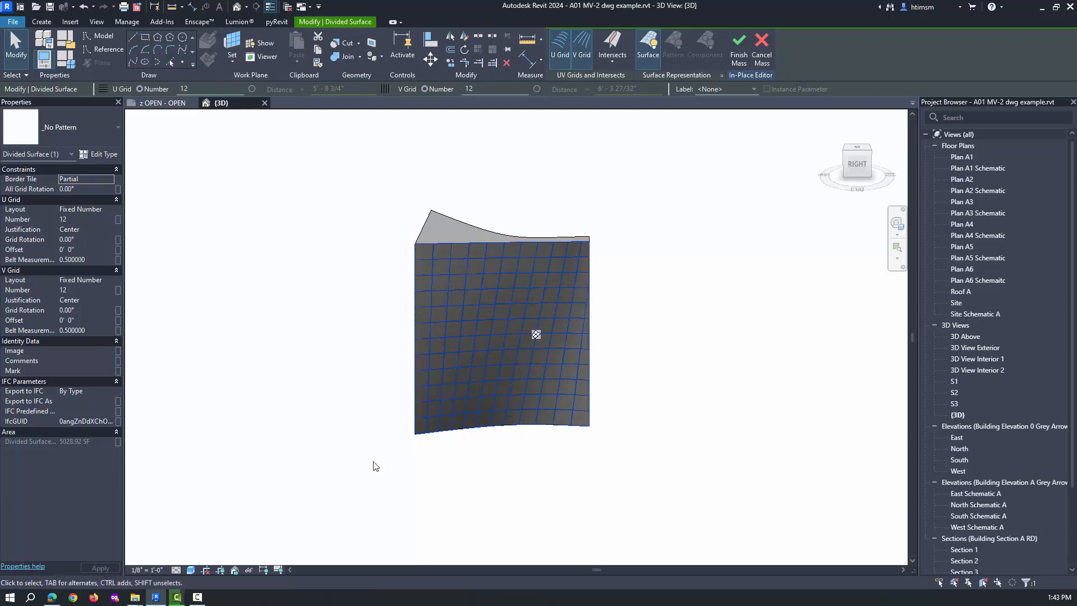
{"action": "middle_click_drag", "start_coordinate": [373, 464], "coordinate": [462, 478], "text": "shift"}
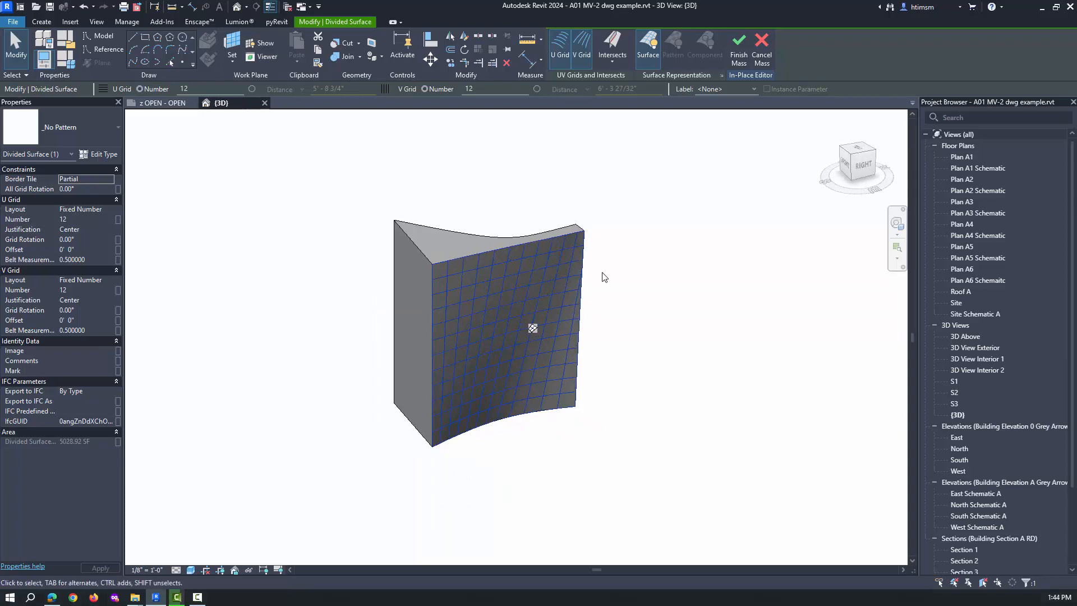
{"action": "left_click", "coordinate": [722, 77]}
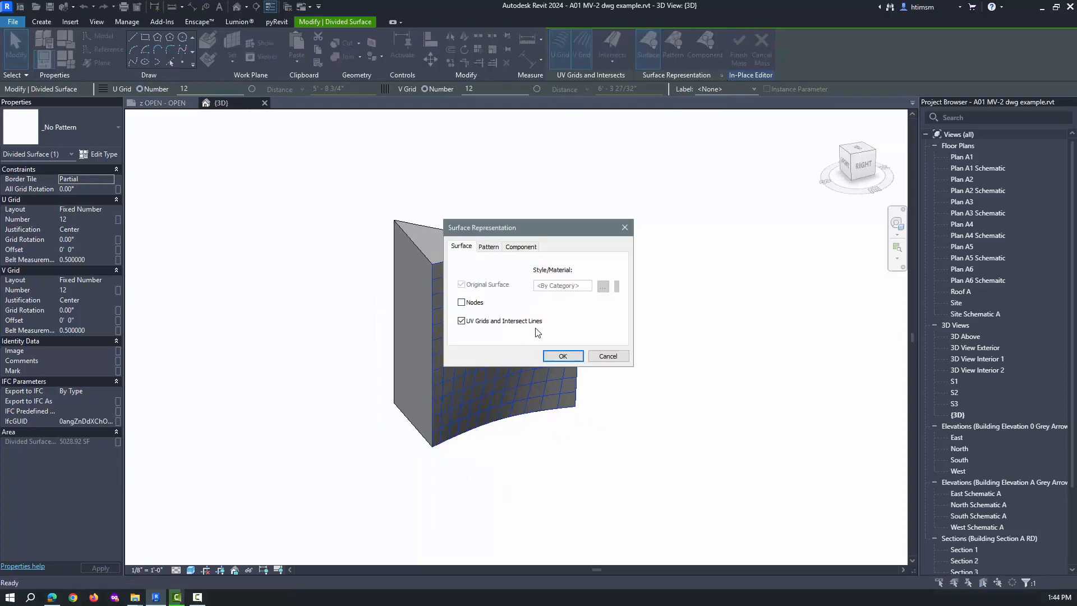
{"action": "left_click", "coordinate": [462, 303]}
{"action": "left_click", "coordinate": [563, 356]}
{"action": "left_click", "coordinate": [635, 443]}
- Load the families from 2pt Louver Straight.rfa through 6pt curving glazing.rfa out of the ACNEW folder
{"action": "middle_click_drag", "start_coordinate": [634, 444], "coordinate": [668, 276], "text": "shift"}
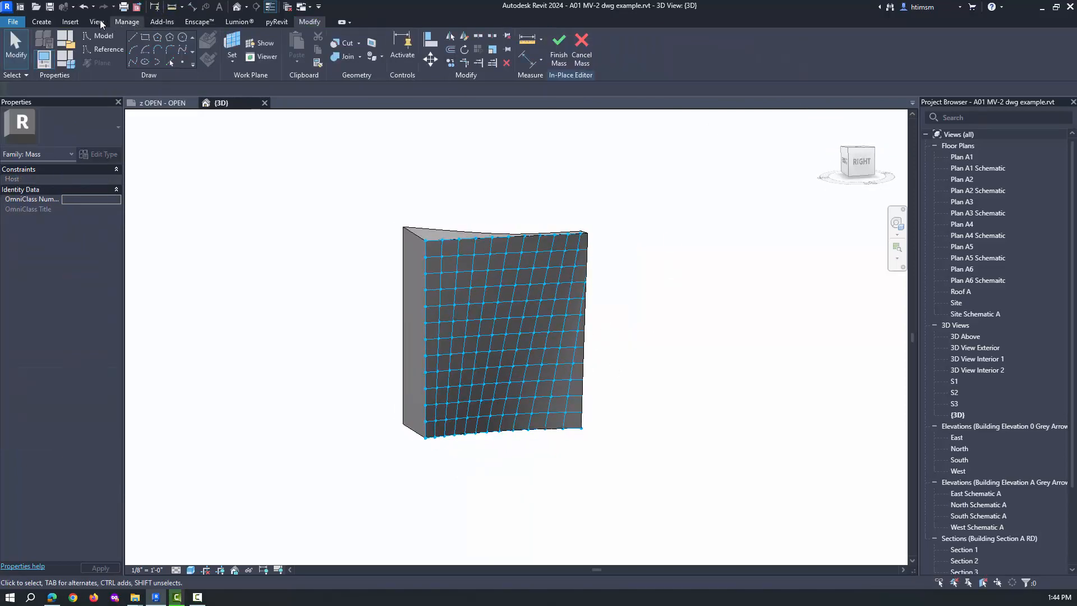
{"action": "left_click", "coordinate": [70, 22]}
{"action": "left_click", "coordinate": [487, 61]}
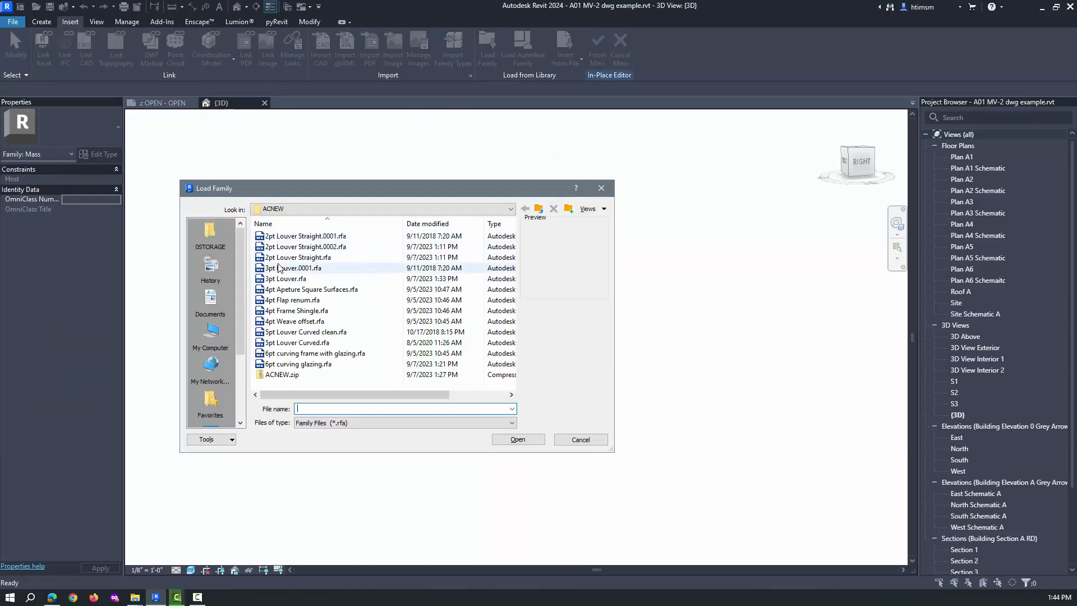
{"action": "left_click", "coordinate": [288, 257]}
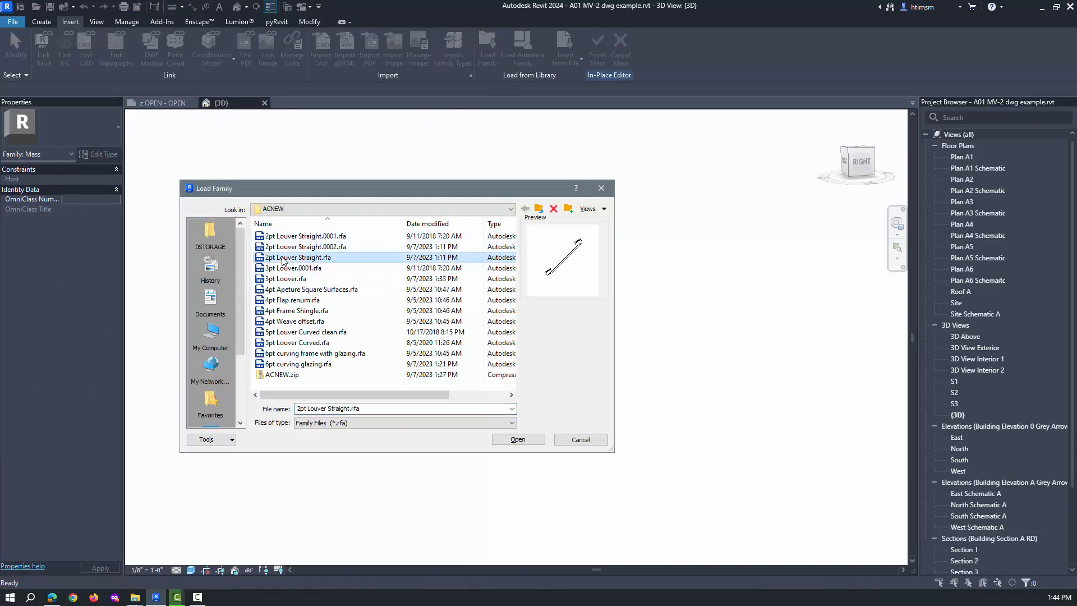
{"action": "left_click", "coordinate": [302, 364], "text": "shift"}
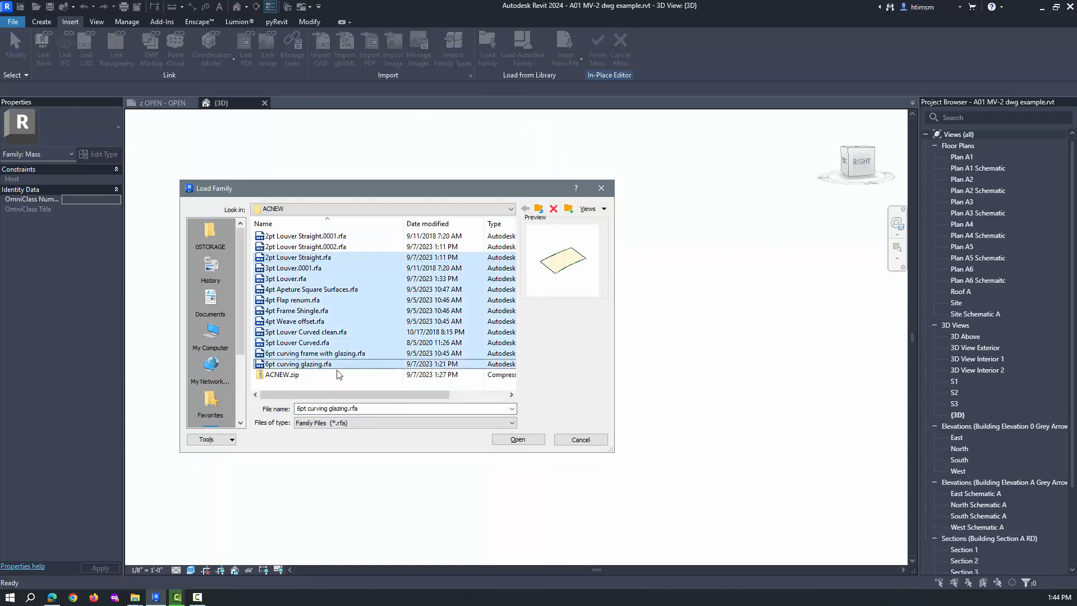
{"action": "left_click", "coordinate": [518, 440]}
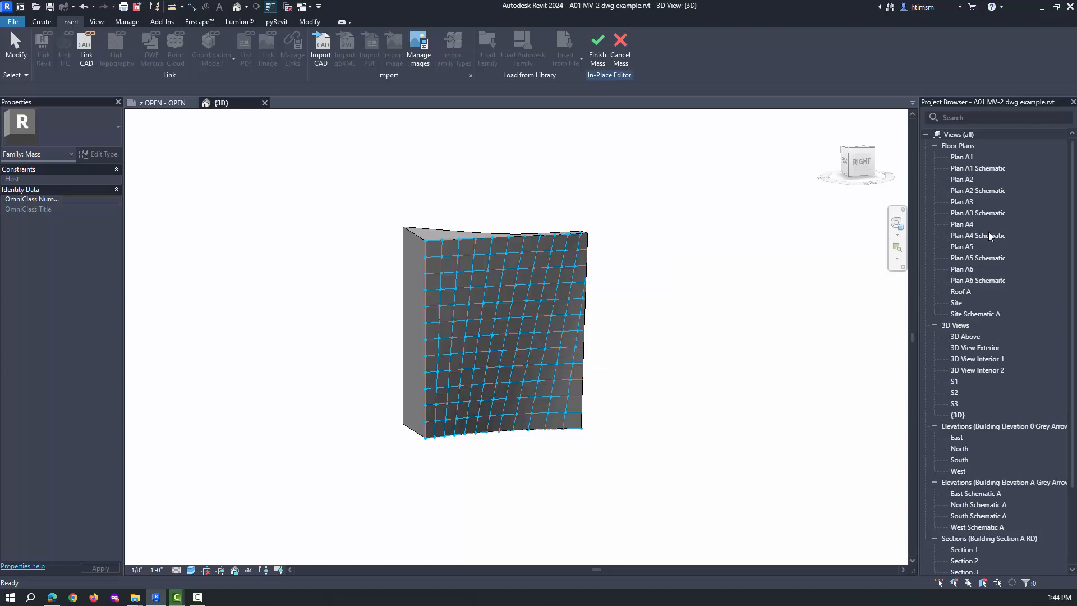
- Locate the 2pt Louver Straight type among the Generic Models families in the project browser and select it
{"action": "left_click", "coordinate": [926, 135]}
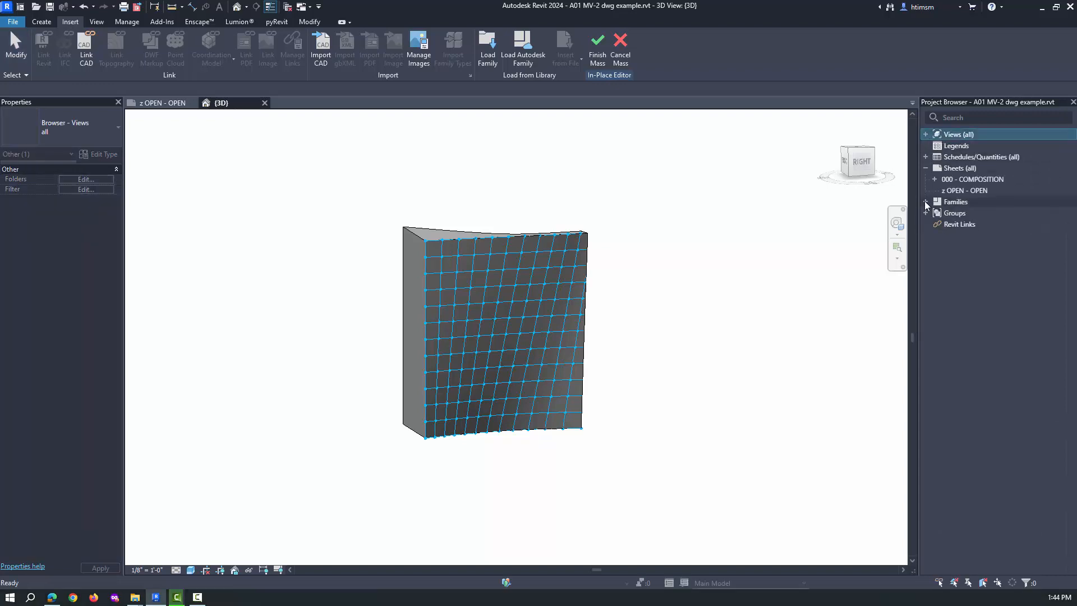
{"action": "left_click", "coordinate": [925, 202]}
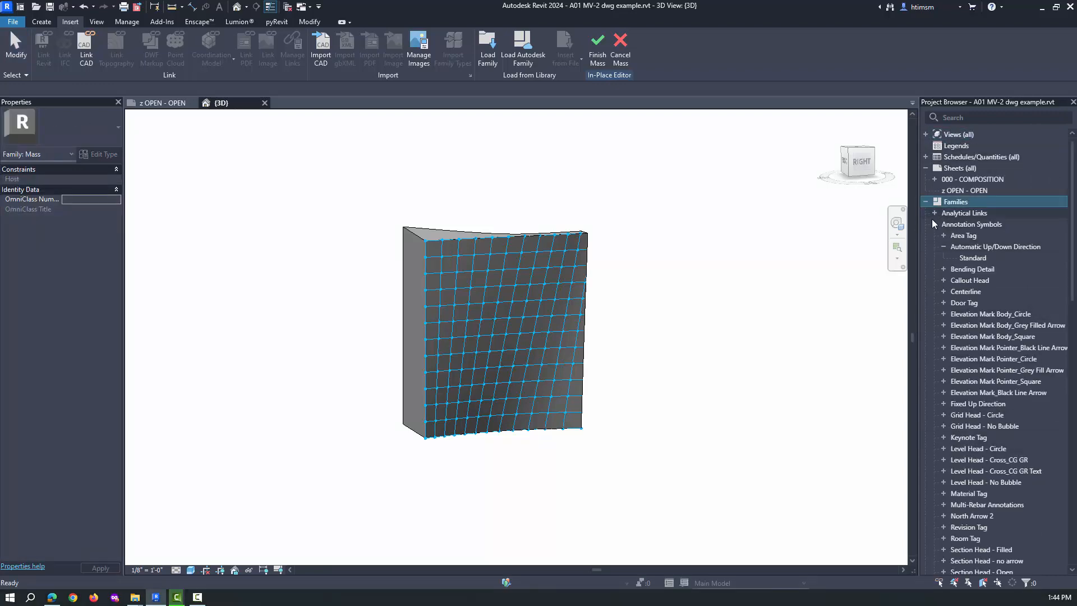
{"action": "left_click", "coordinate": [935, 224]}
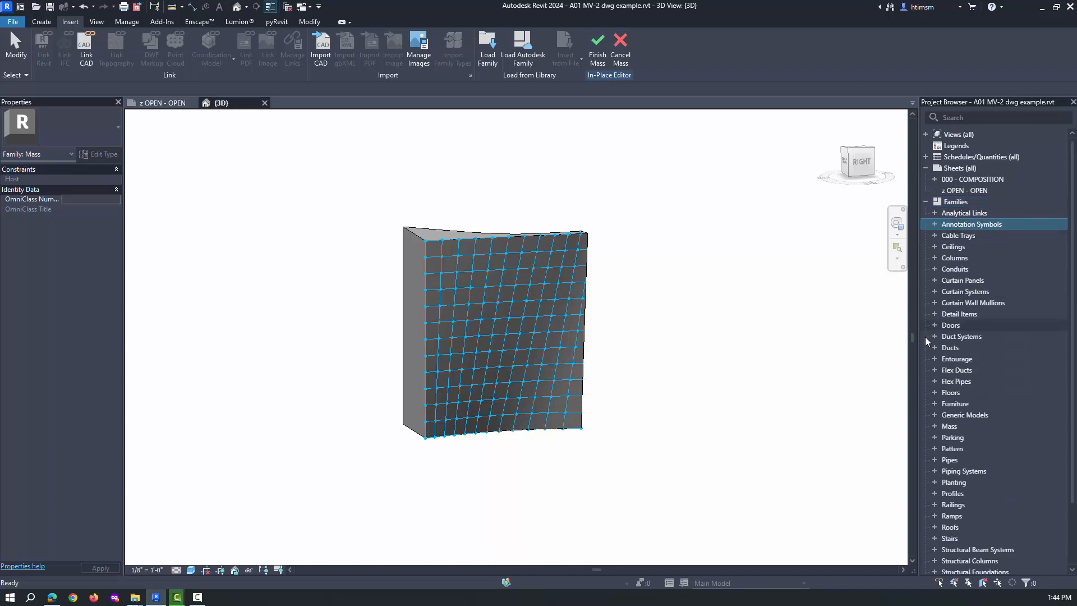
{"action": "left_click", "coordinate": [935, 415]}
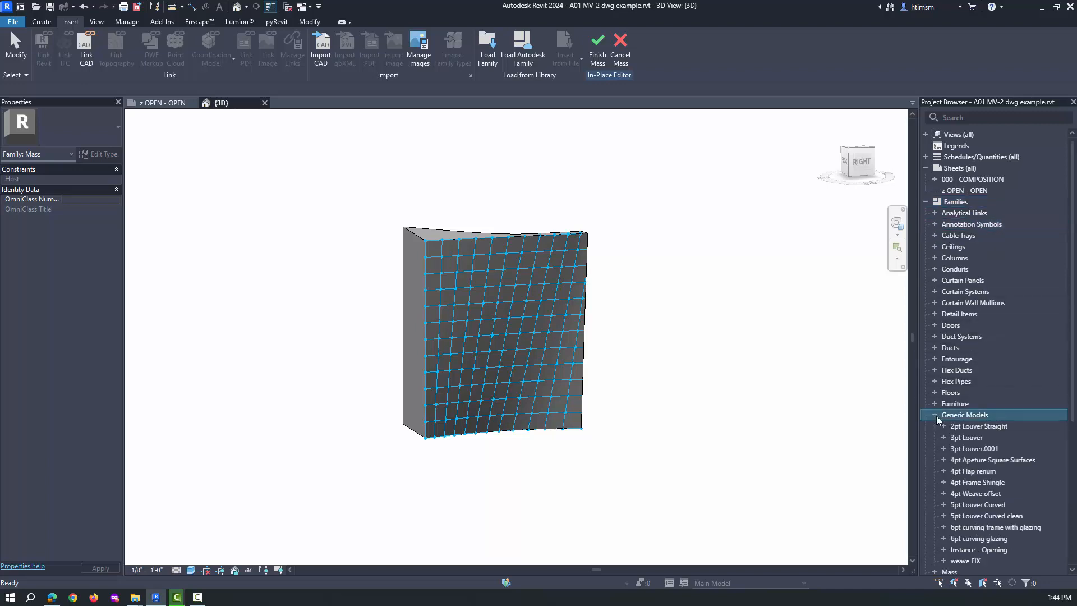
{"action": "scroll", "coordinate": [965, 452], "scroll_direction": "down", "scroll_amount": 5}
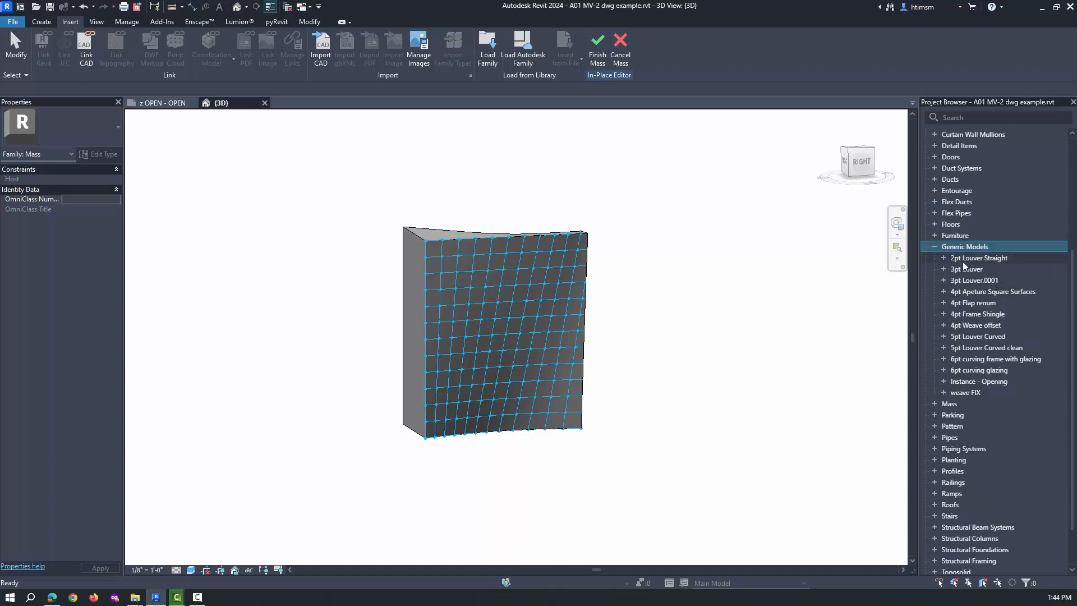
{"action": "left_click", "coordinate": [944, 258]}
{"action": "left_click", "coordinate": [992, 270]}
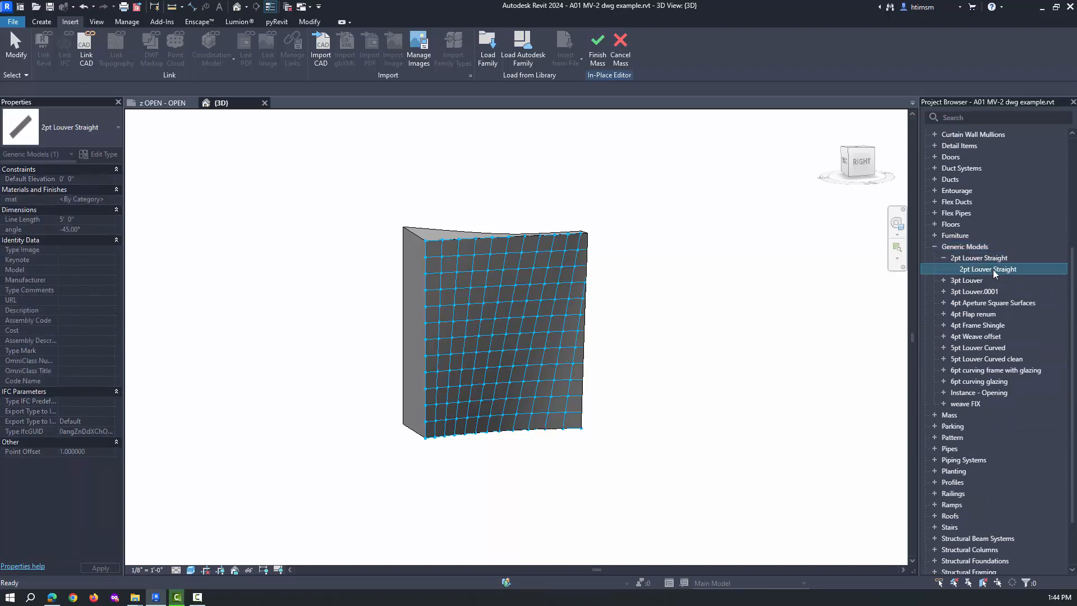
- Place one 2pt Louver Straight component between two adjacent nodes of the divided surface, and end the placement
{"action": "left_click_drag", "start_coordinate": [762, 290], "coordinate": [640, 301]}
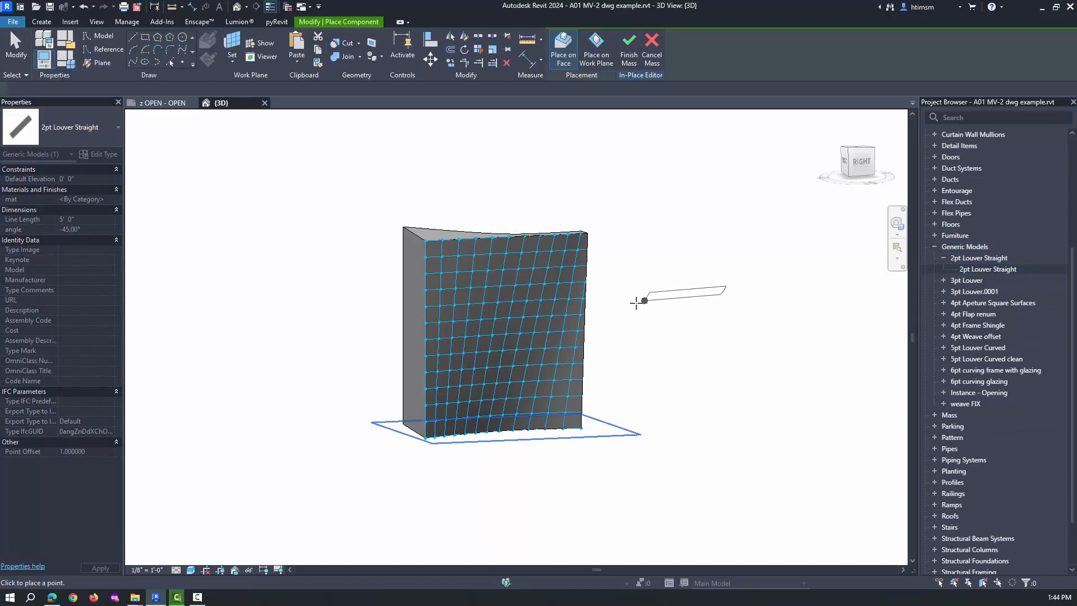
{"action": "left_click", "coordinate": [566, 314]}
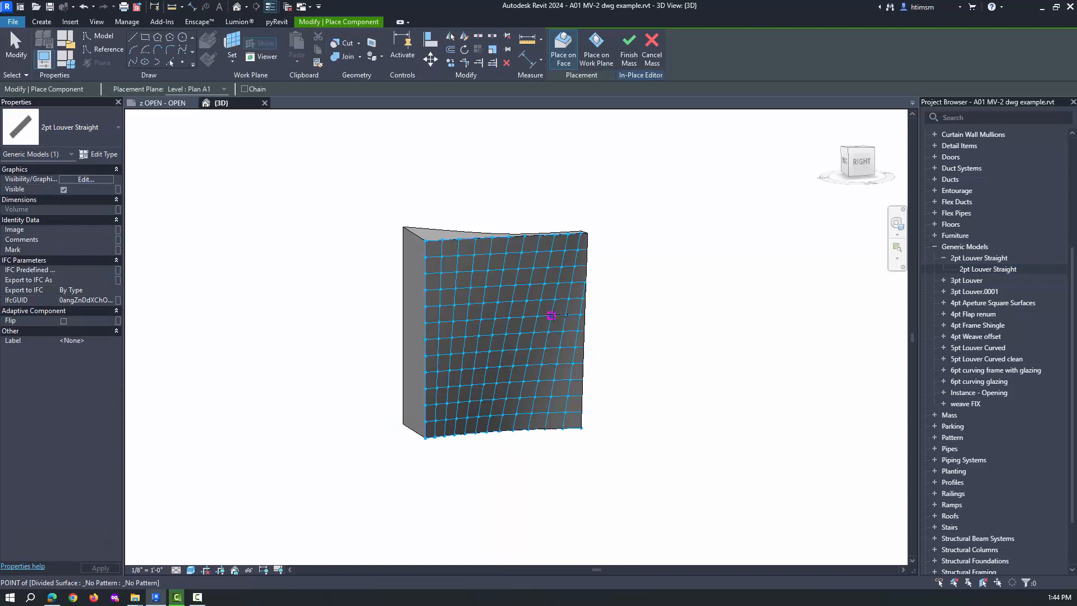
{"action": "left_click", "coordinate": [551, 315]}
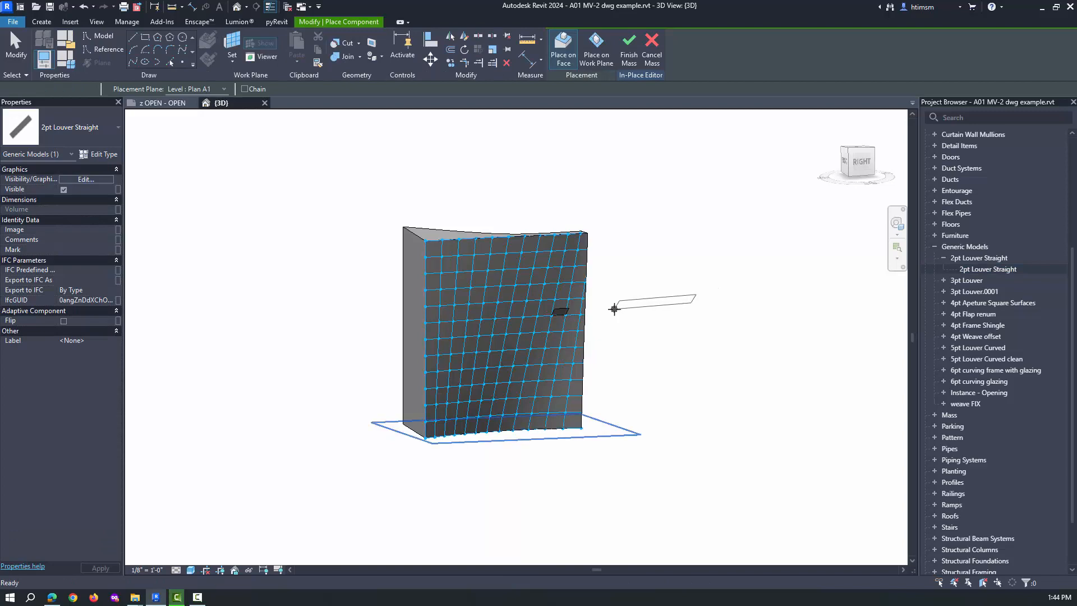
{"action": "key", "text": "Escape"}
{"action": "key", "text": "Escape"}
- Open the placed louver's type properties and apply an angle of 0°
{"action": "middle_click_drag", "start_coordinate": [637, 243], "coordinate": [590, 323], "text": "shift"}
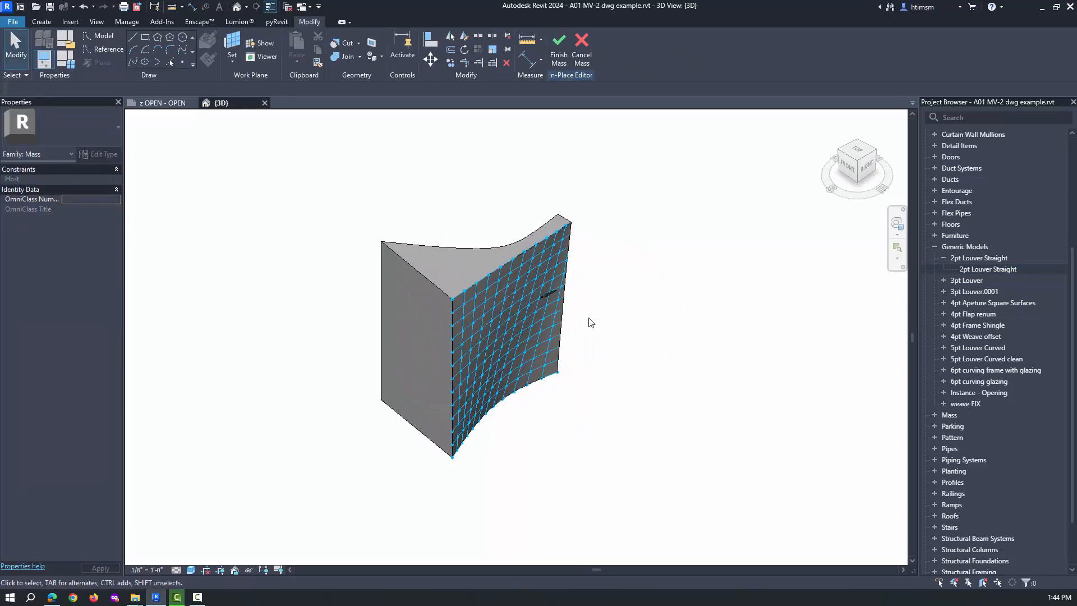
{"action": "scroll", "coordinate": [555, 301], "scroll_direction": "up", "scroll_amount": 3}
{"action": "left_click", "coordinate": [543, 290]}
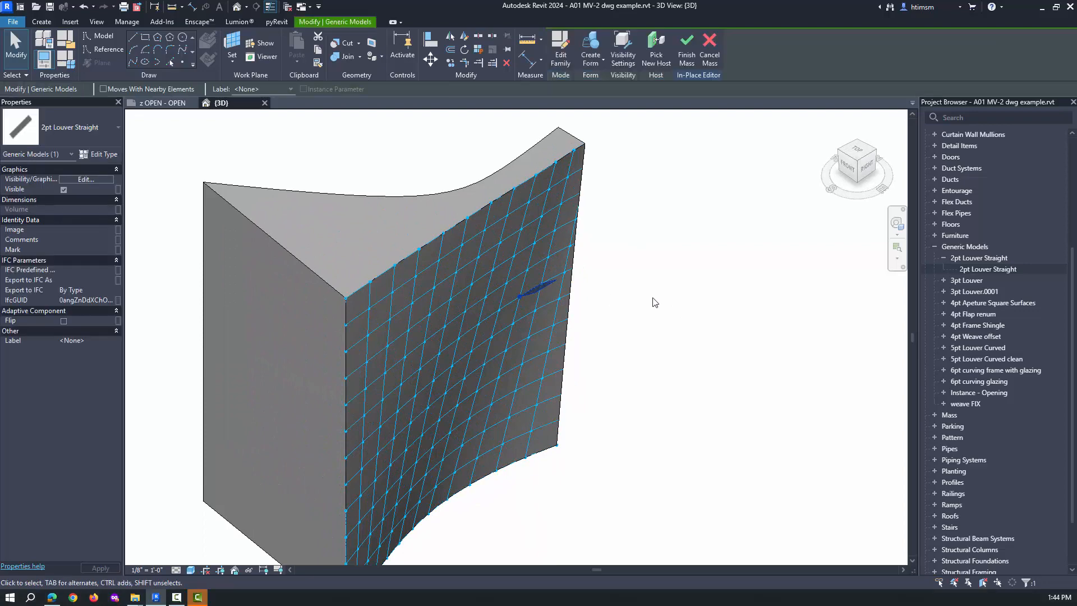
{"action": "left_click", "coordinate": [101, 157]}
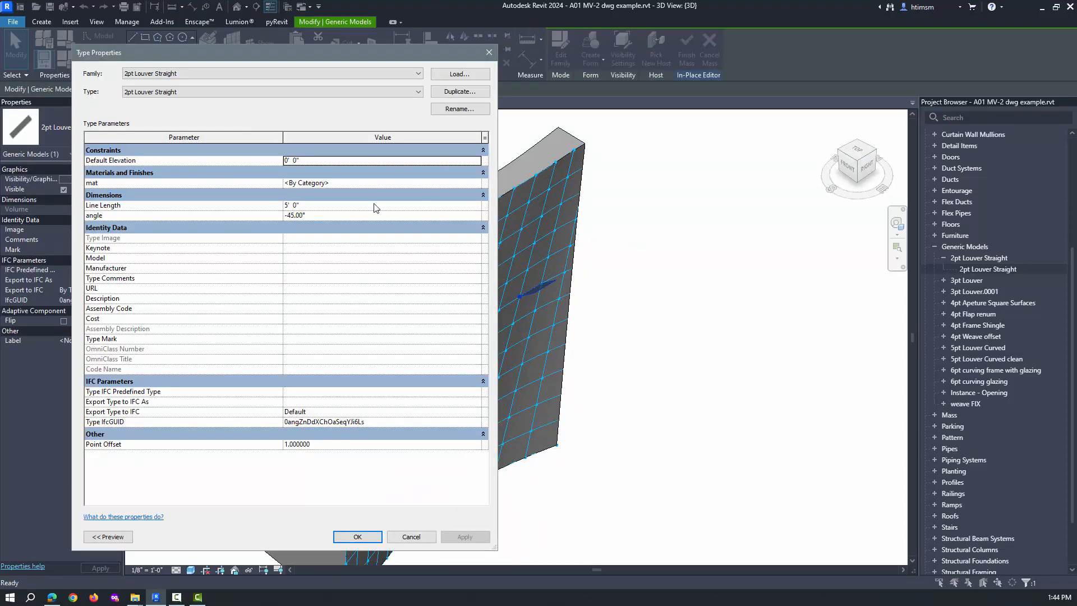
{"action": "left_click", "coordinate": [325, 217]}
{"action": "type", "text": "0"}
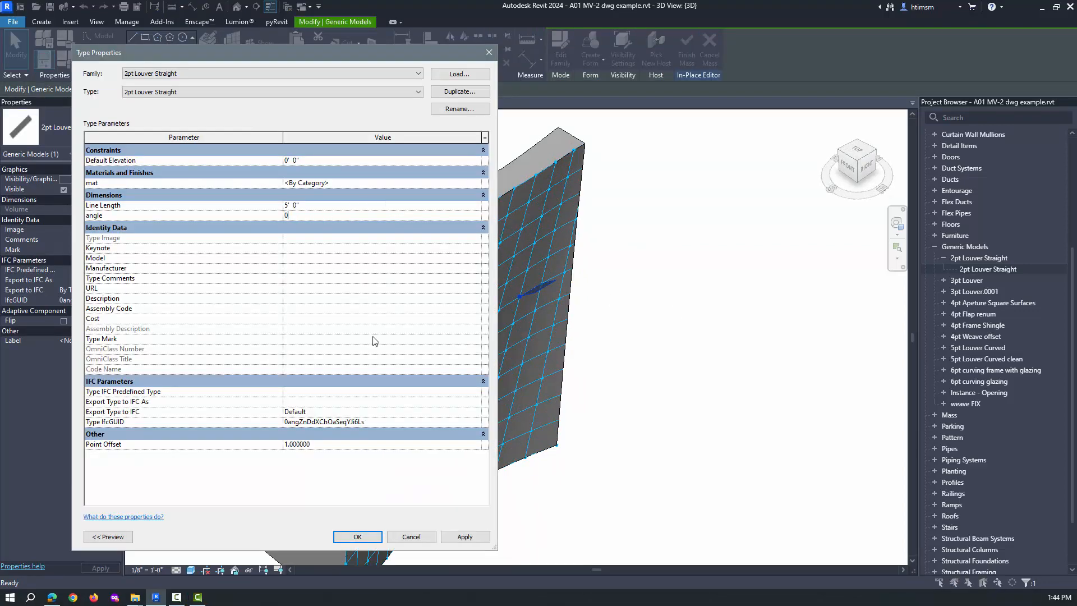
{"action": "left_click", "coordinate": [465, 537]}
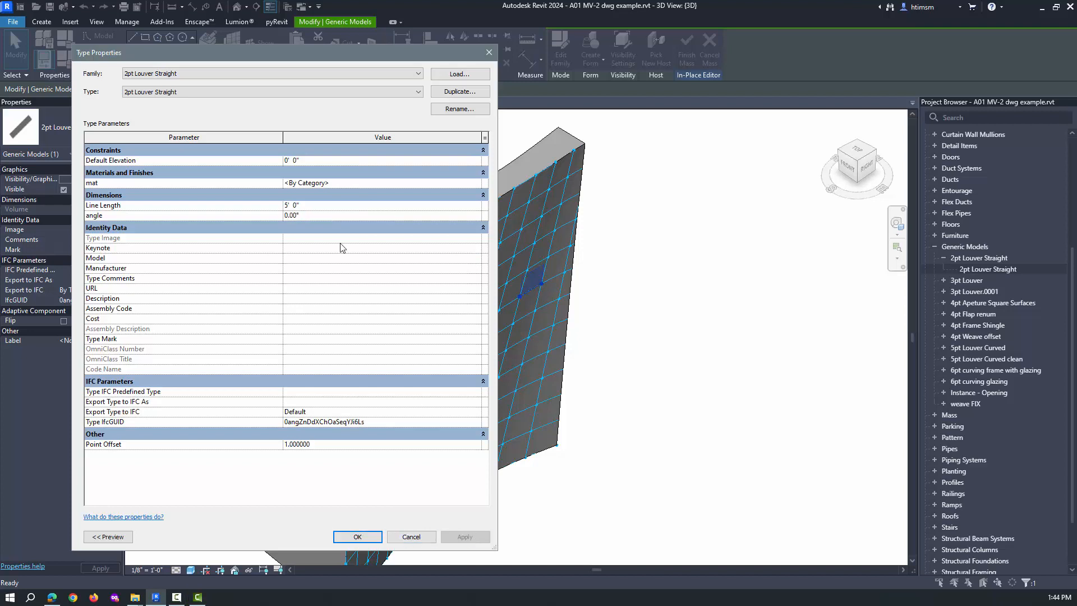
- Apply an angle of 90° to the 2pt Louver Straight type and close its type properties
{"action": "left_click", "coordinate": [310, 215]}
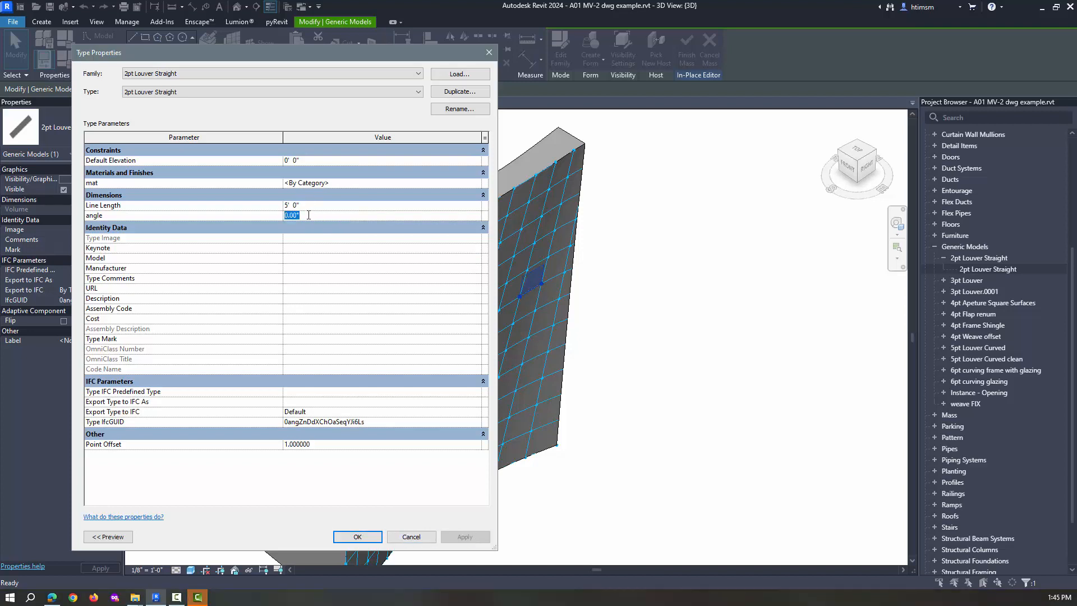
{"action": "type", "text": "90"}
{"action": "left_click", "coordinate": [465, 537]}
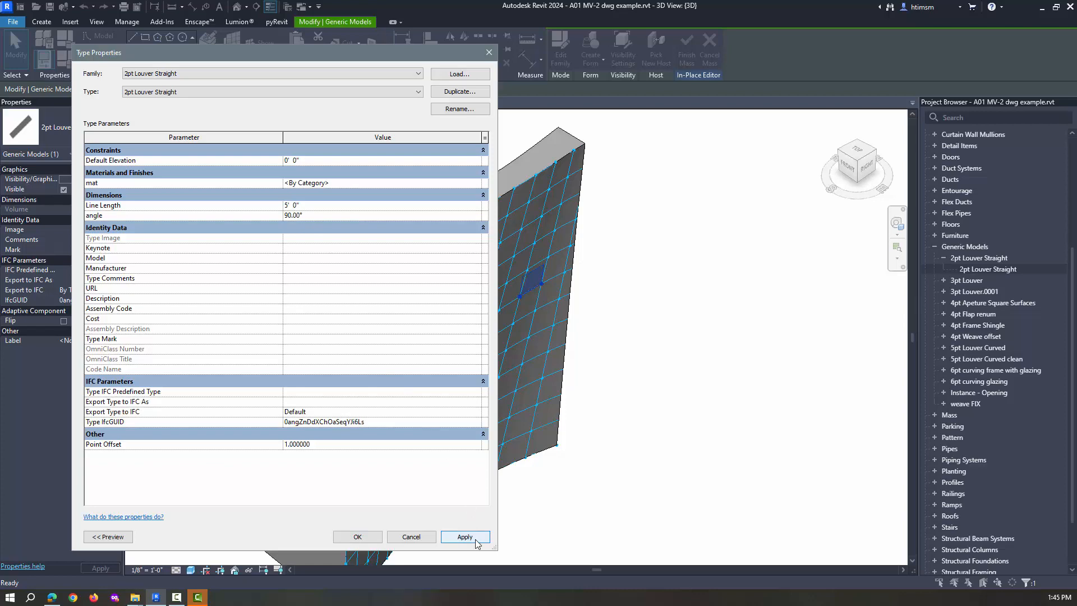
{"action": "left_click", "coordinate": [412, 537]}
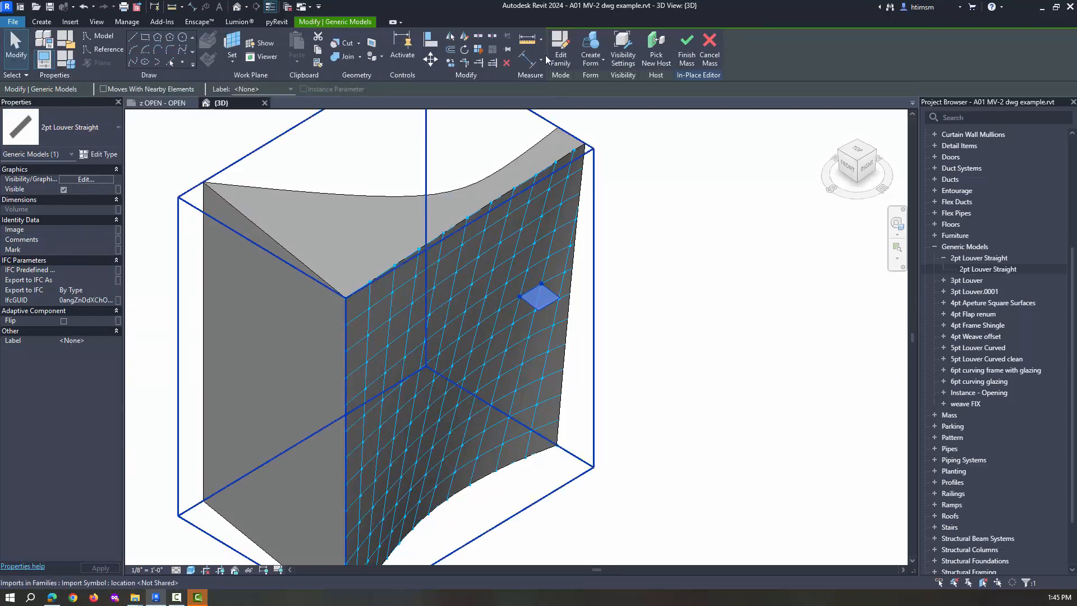
- Repeat the placed 2pt Louver Straight across all nodes of the divided surface and inspect the louvered face
{"action": "left_click", "coordinate": [636, 233]}
{"action": "scroll", "coordinate": [636, 233], "scroll_direction": "down", "scroll_amount": 2}
{"action": "middle_click_drag", "start_coordinate": [662, 346], "coordinate": [620, 392], "text": "shift"}
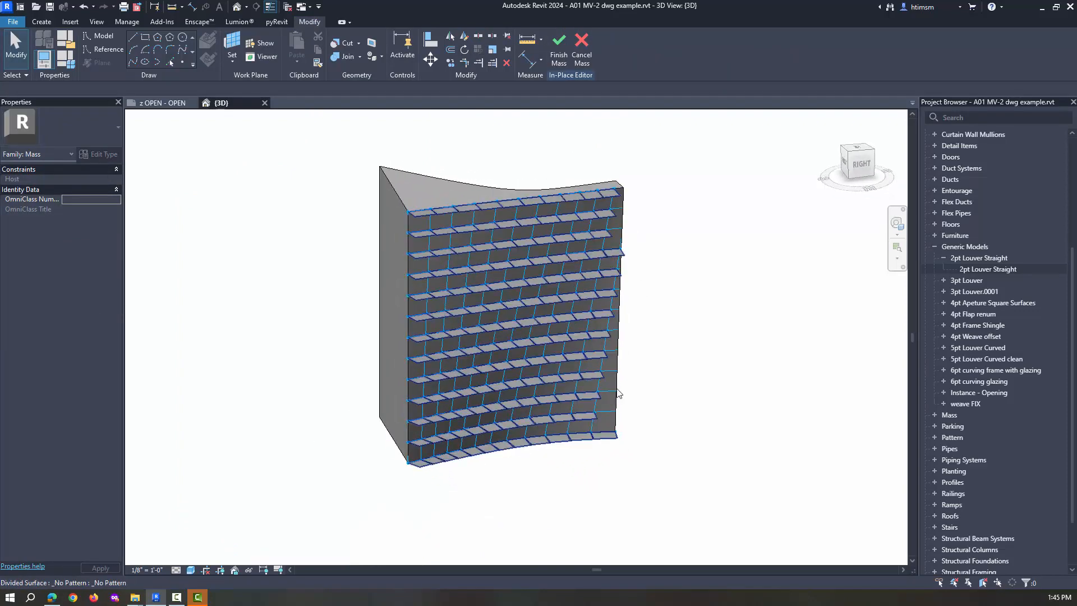
{"action": "scroll", "coordinate": [611, 432], "scroll_direction": "up", "scroll_amount": 2}
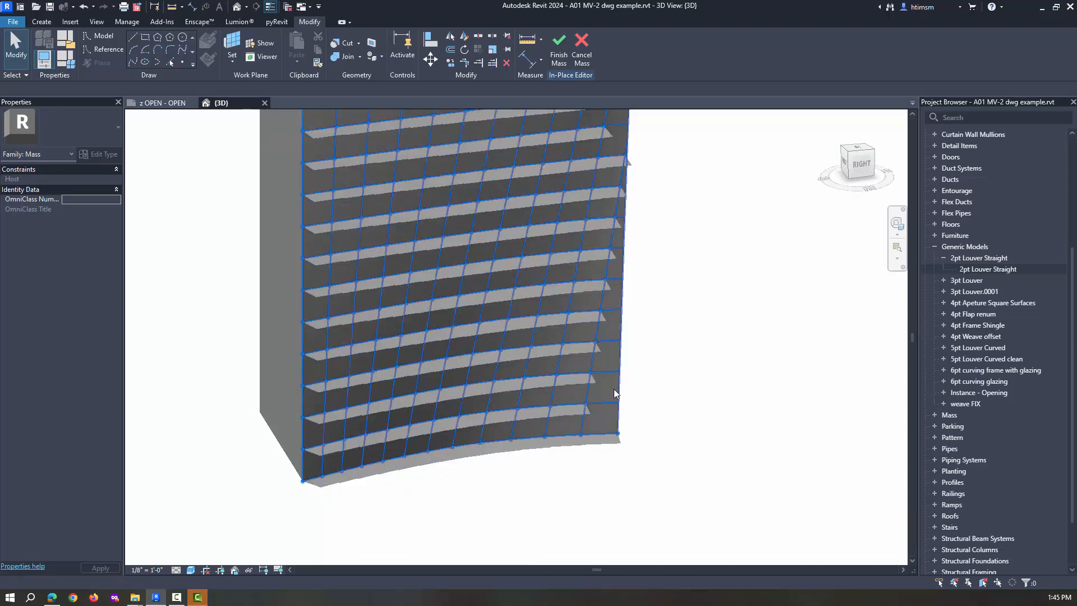
{"action": "scroll", "coordinate": [630, 134], "scroll_direction": "down", "scroll_amount": 2}
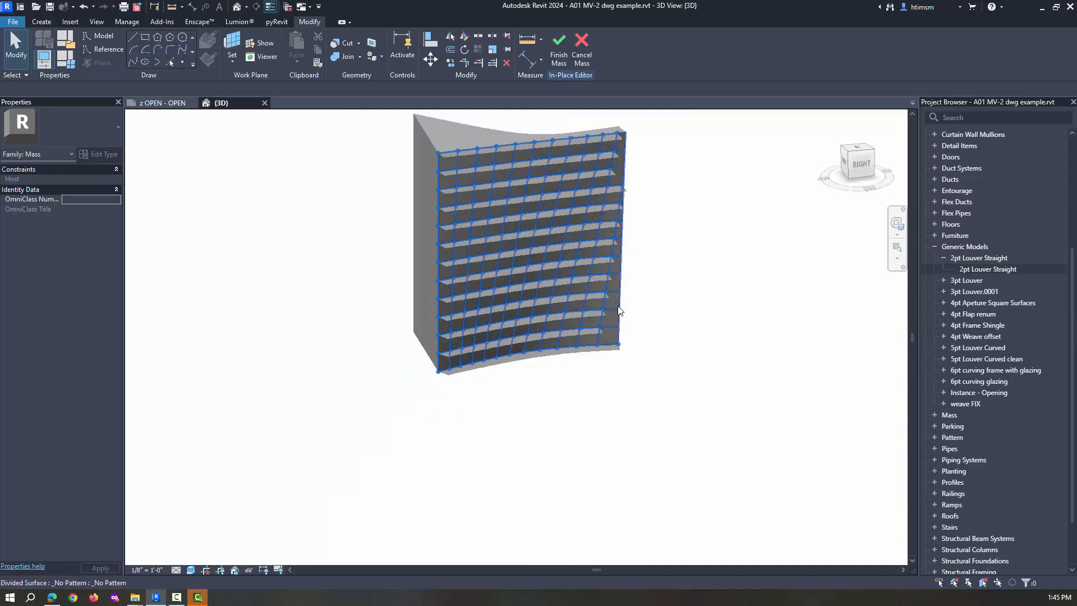
{"action": "mouse_move", "coordinate": [649, 362]}
{"action": "middle_mouse_down", "text": "shift"}
{"action": "mouse_move", "coordinate": [594, 368]}
{"action": "mouse_move", "coordinate": [641, 360]}
{"action": "mouse_move", "coordinate": [625, 381]}
{"action": "mouse_move", "coordinate": [642, 356]}
{"action": "middle_mouse_up", "text": "shift"}
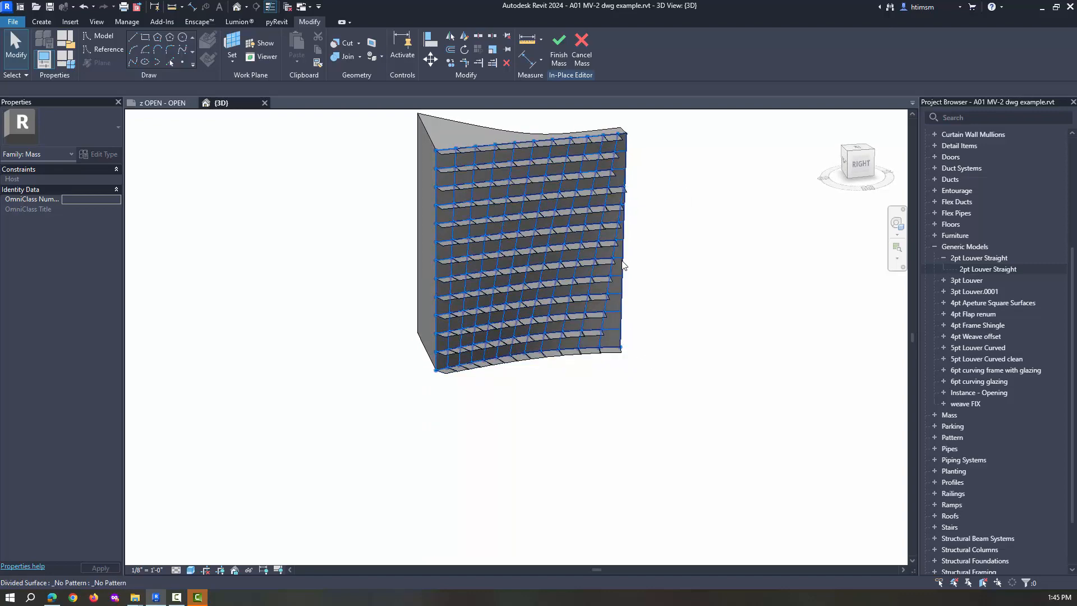
- Try a V grid number of 16 on the divided surface, settling on 6
{"action": "scroll", "coordinate": [617, 284], "scroll_direction": "up", "scroll_amount": 3}
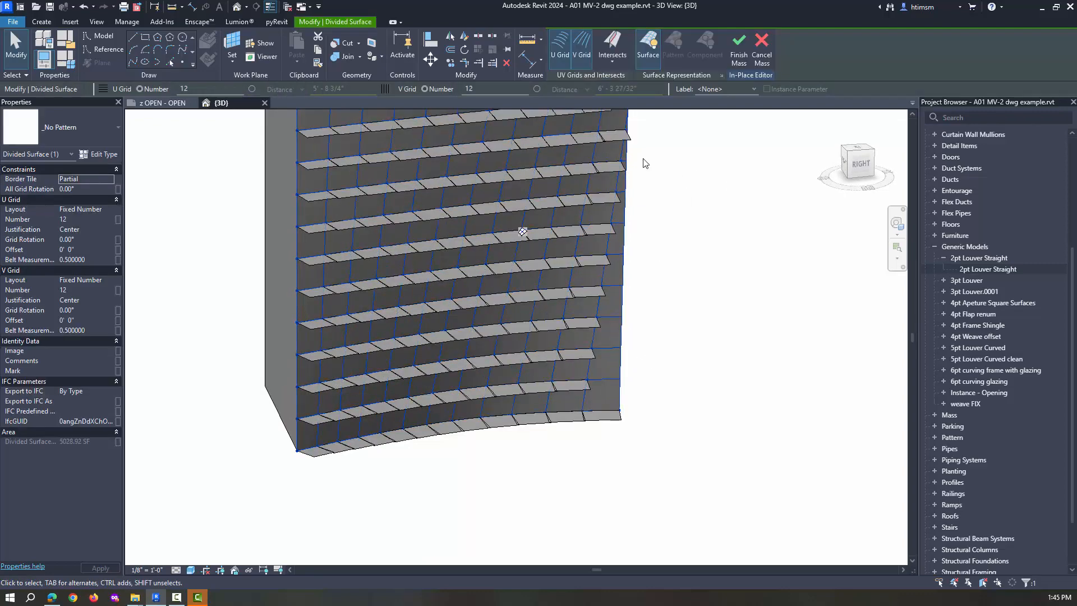
{"action": "double_click", "coordinate": [479, 89]}
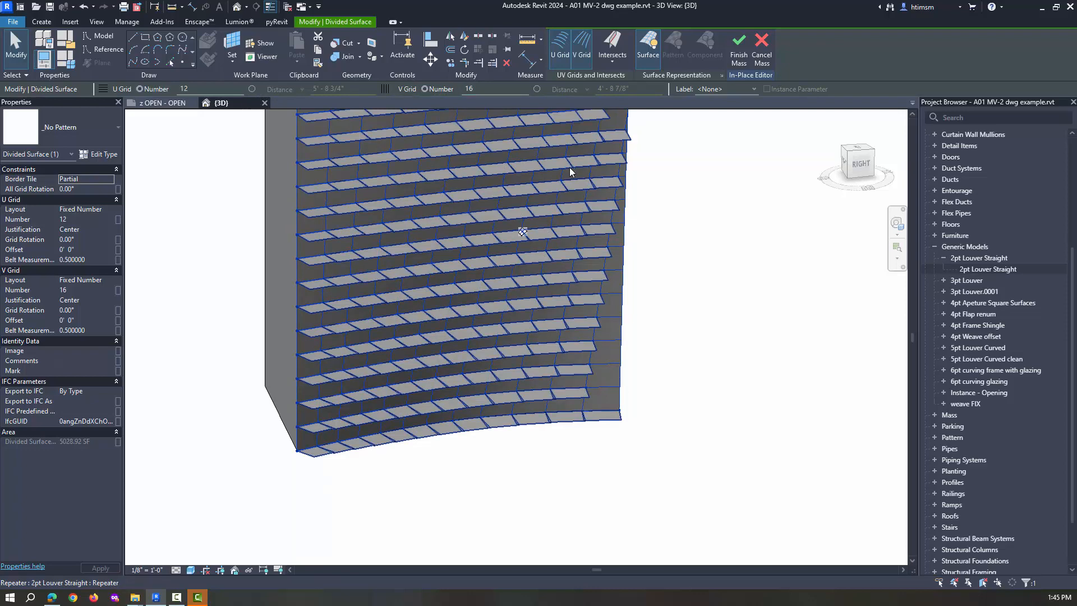
{"action": "left_click_drag", "start_coordinate": [490, 91], "coordinate": [456, 88]}
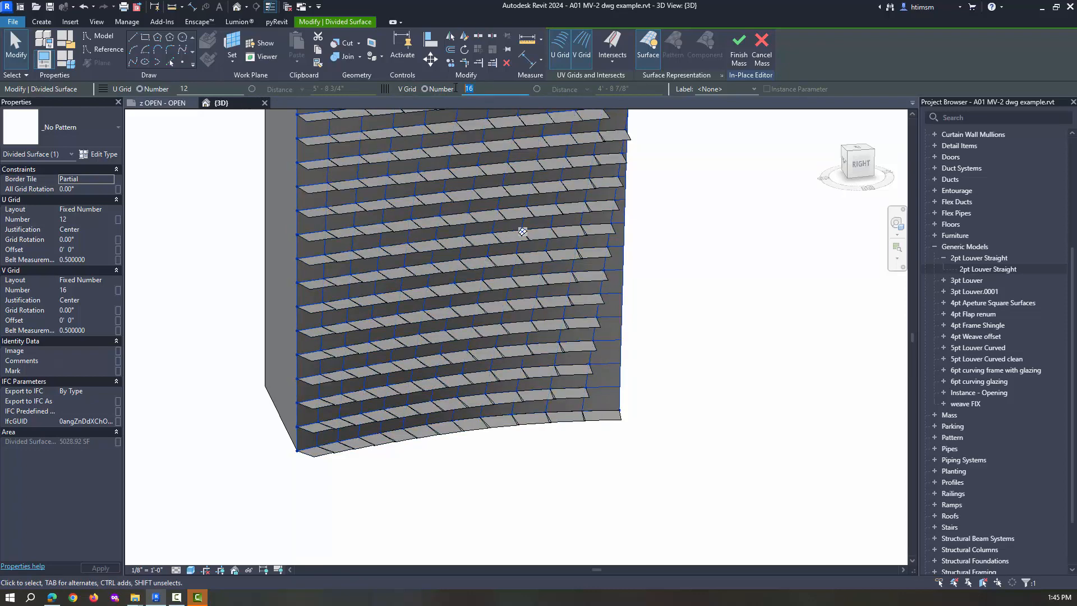
{"action": "type", "text": "6"}
{"action": "key", "text": "Return"}
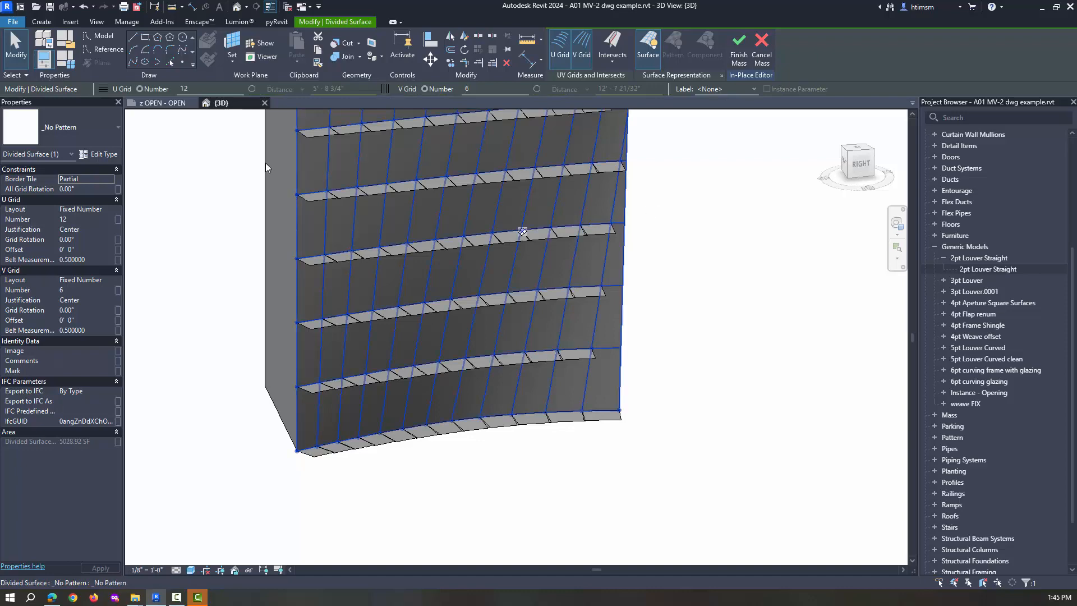
- Try a U grid number of 24 on the divided surface
{"action": "scroll", "coordinate": [625, 362], "scroll_direction": "down", "scroll_amount": 2}
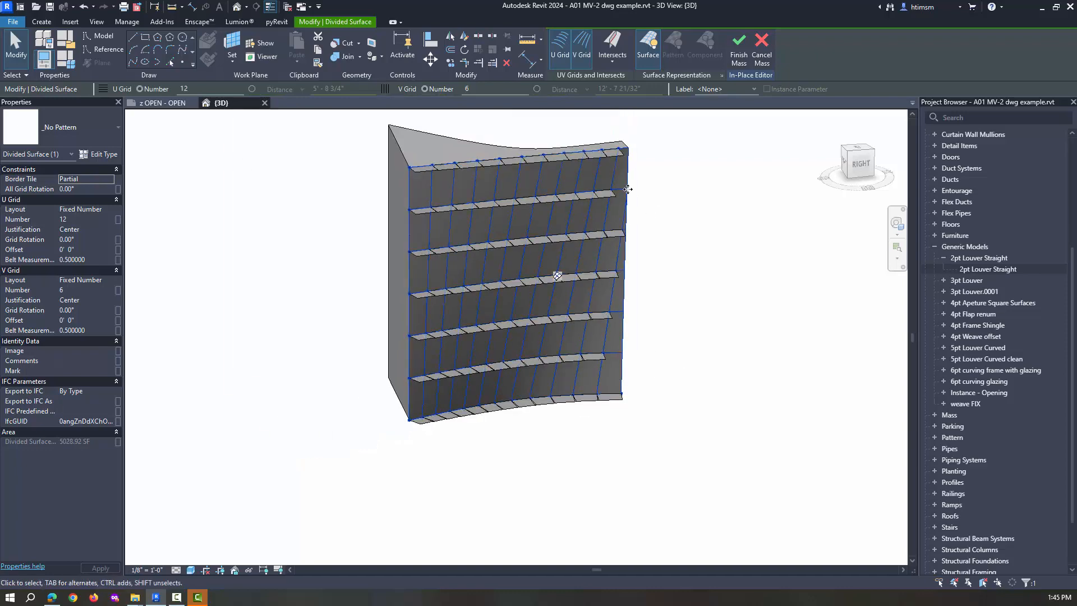
{"action": "scroll", "coordinate": [624, 190], "scroll_direction": "up", "scroll_amount": 2}
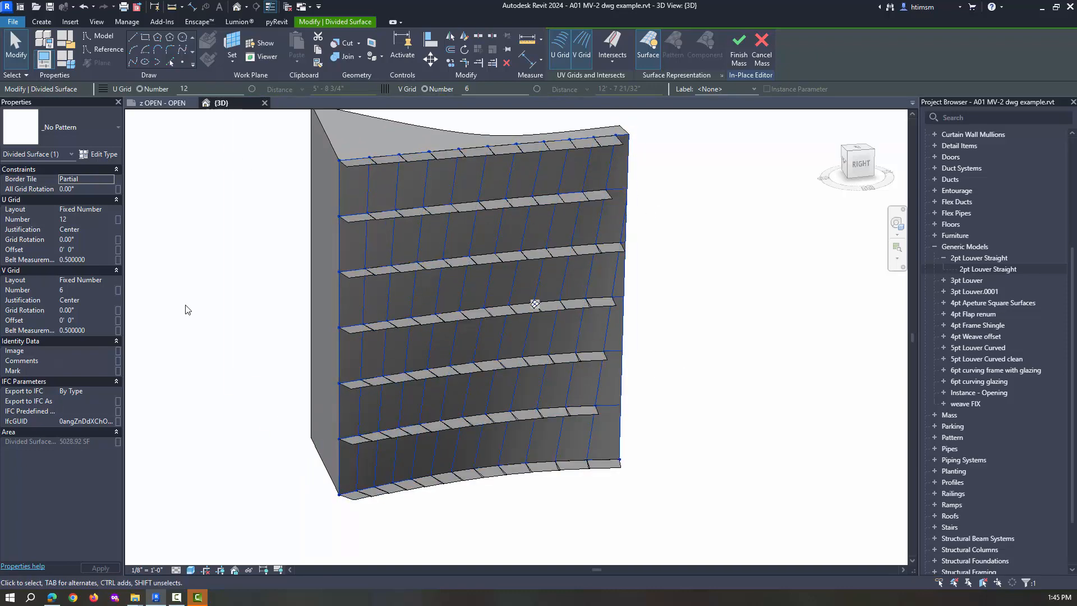
{"action": "left_click", "coordinate": [87, 219]}
{"action": "type", "text": "24"}
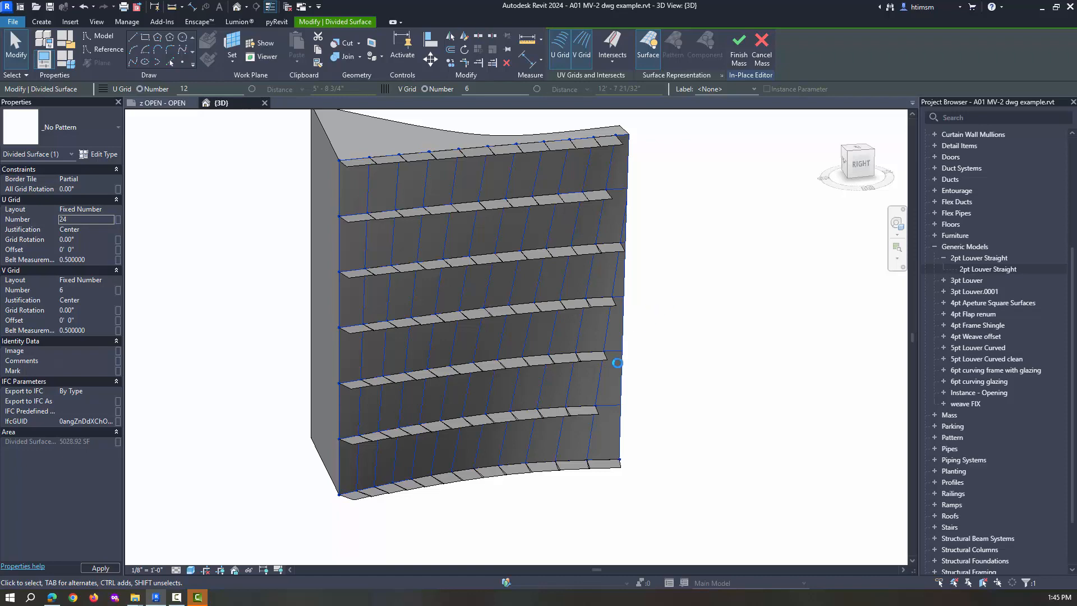
{"action": "left_click", "coordinate": [681, 313]}
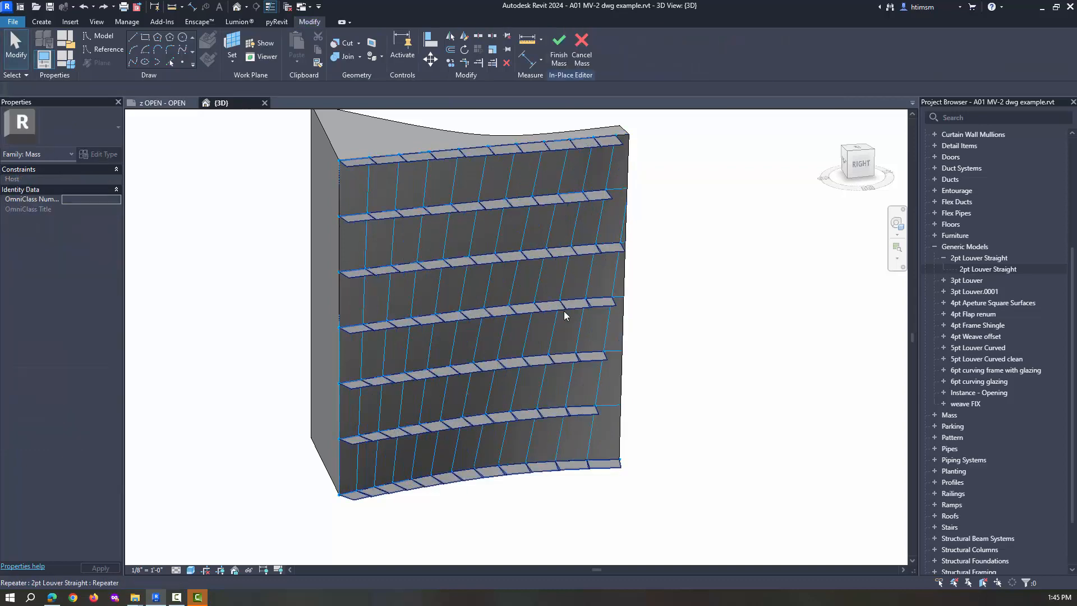
- Delete the 2pt Louver Straight repeater from the divided surface
{"action": "scroll", "coordinate": [525, 311], "scroll_direction": "down", "scroll_amount": 2}
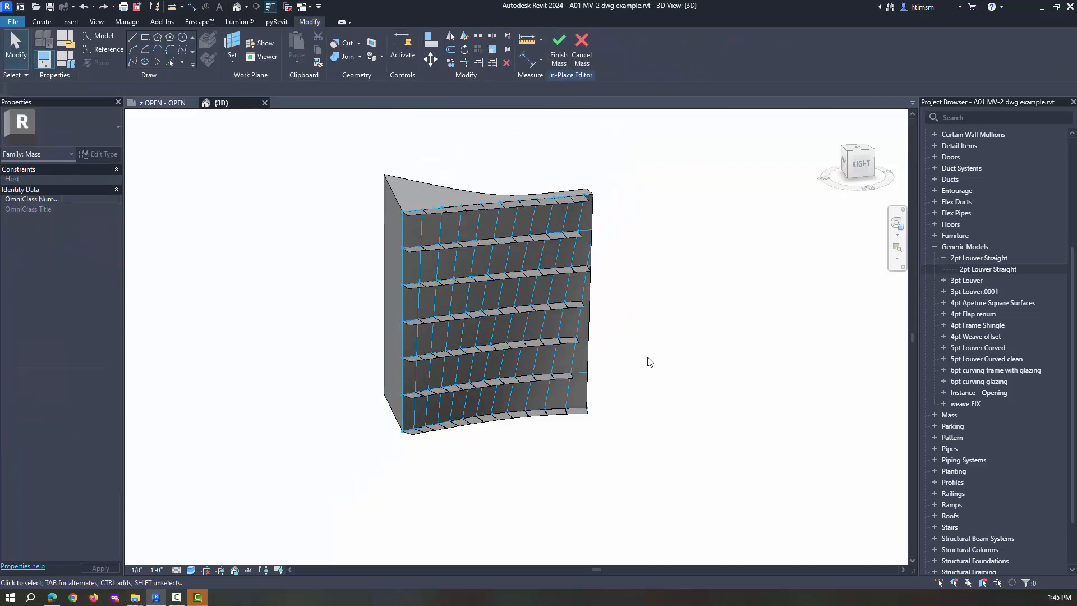
{"action": "left_click", "coordinate": [554, 308]}
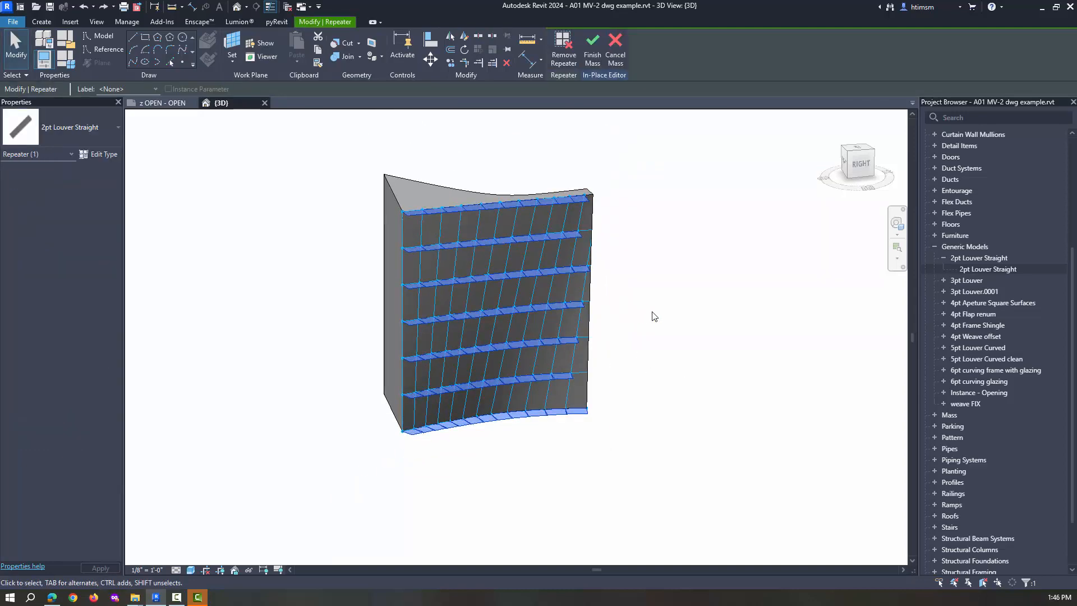
{"action": "key", "text": "Delete"}
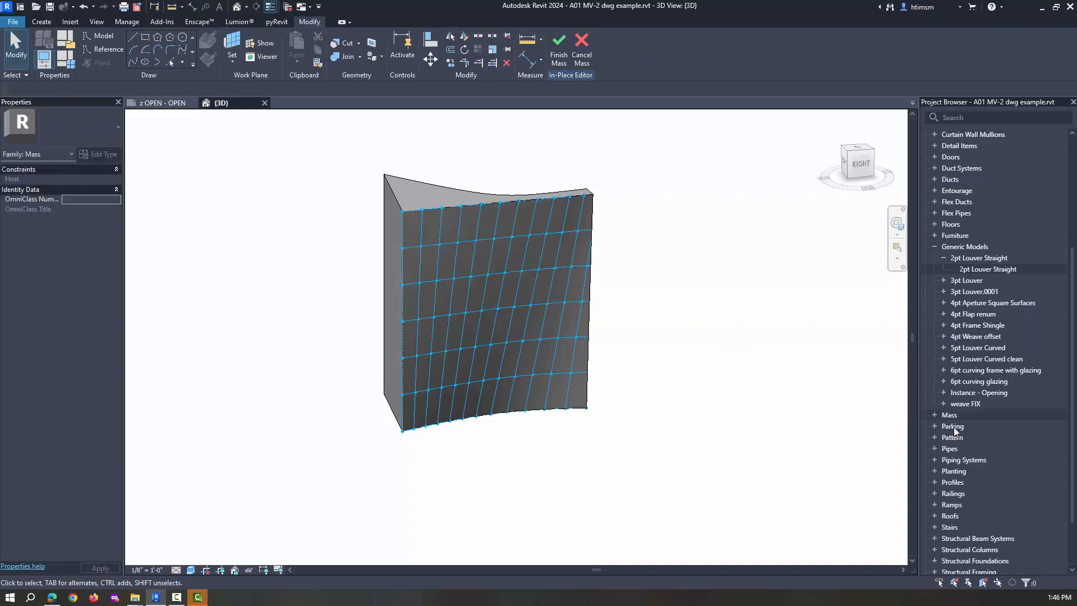
- Place one 3pt Louver component on three nodes near the divided surface's upper corner, forming a V between two grid rows
{"action": "left_click", "coordinate": [943, 281]}
{"action": "left_click_drag", "start_coordinate": [978, 291], "coordinate": [632, 298]}
{"action": "scroll", "coordinate": [433, 246], "scroll_direction": "up", "scroll_amount": 2}
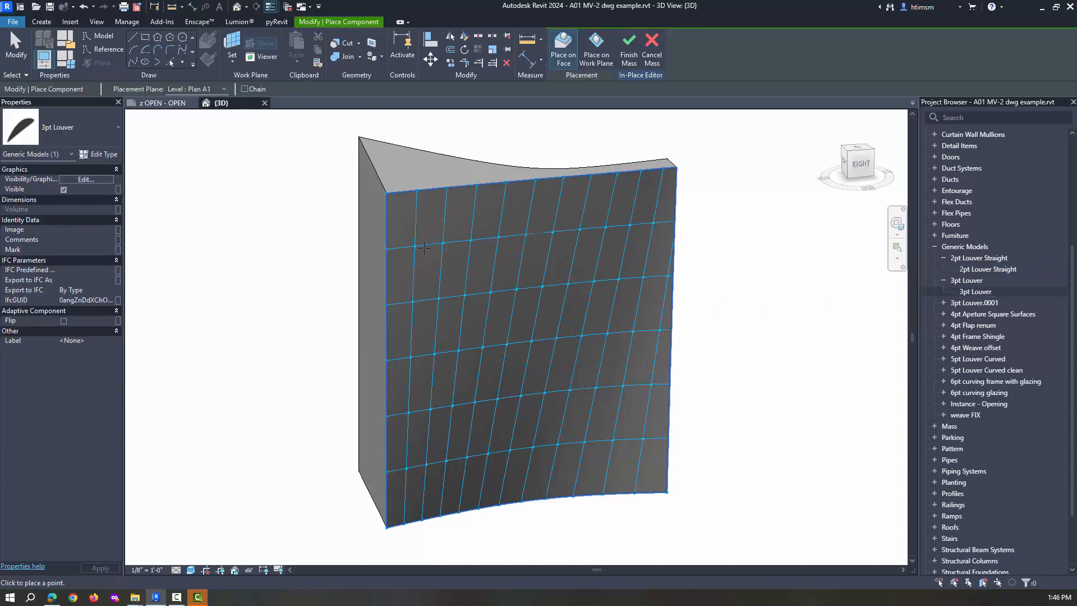
{"action": "left_click", "coordinate": [387, 249]}
{"action": "left_click", "coordinate": [412, 302]}
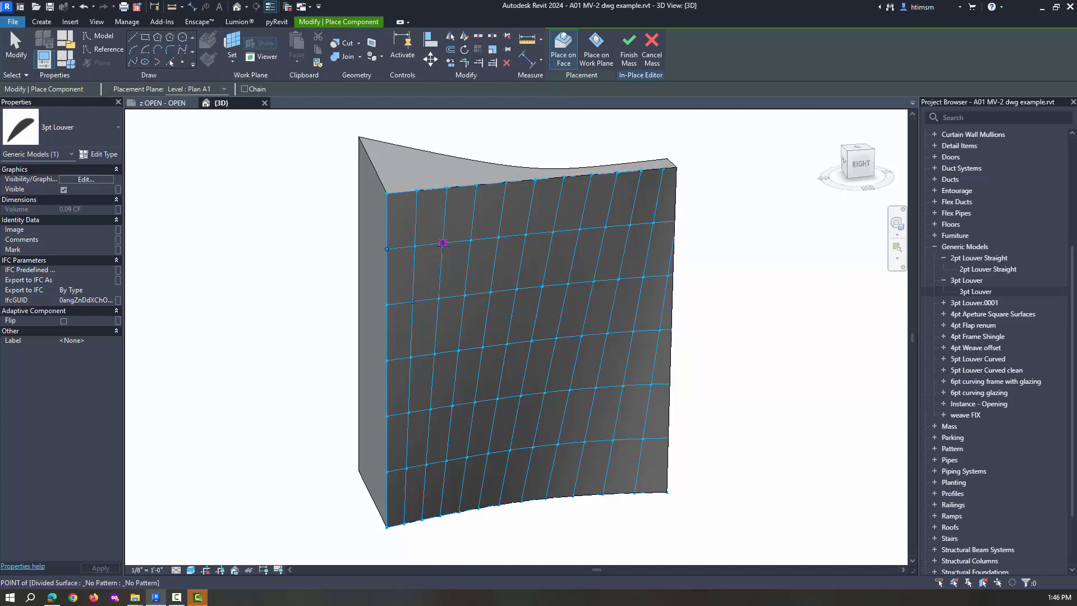
{"action": "left_click", "coordinate": [442, 243]}
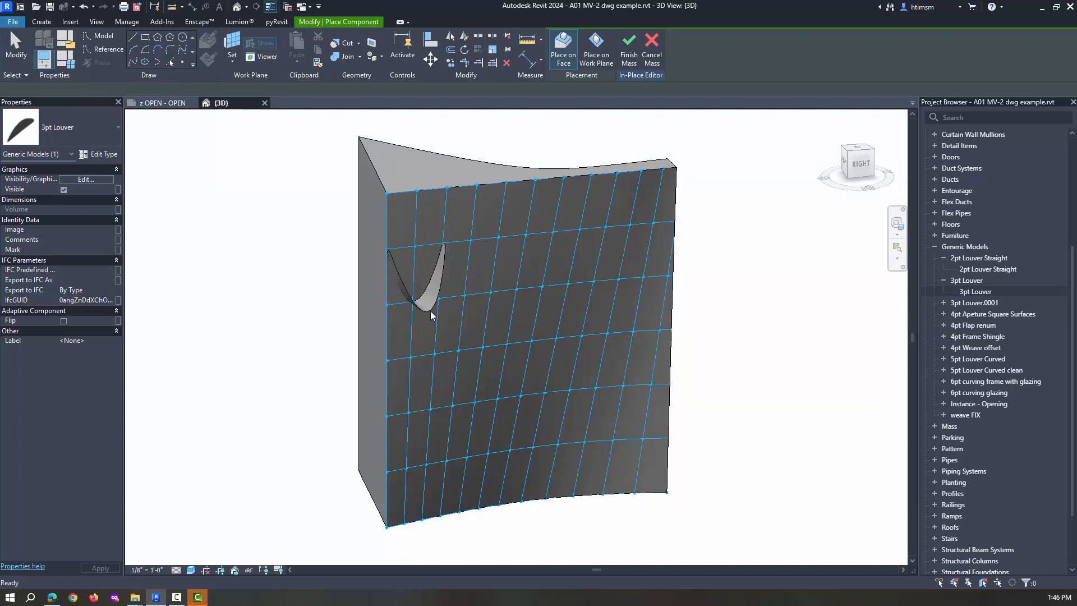
- End the placement and repeat the 3pt Louver across the whole divided surface
{"action": "key", "text": "Escape"}
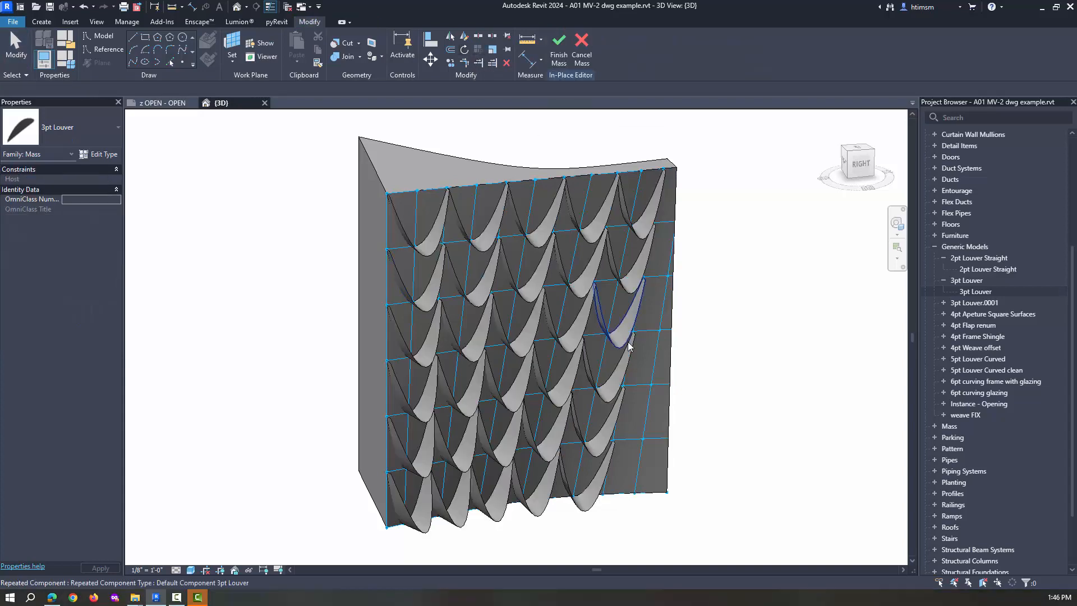
{"action": "middle_click_drag", "start_coordinate": [763, 406], "coordinate": [658, 399], "text": "shift"}
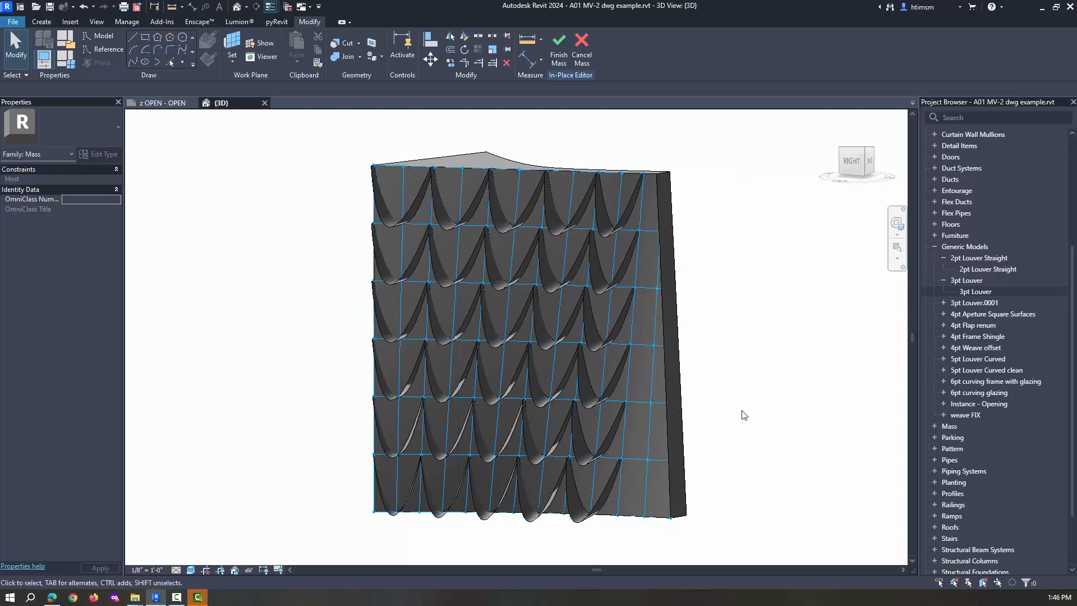
{"action": "scroll", "coordinate": [749, 404], "scroll_direction": "down", "scroll_amount": 1}
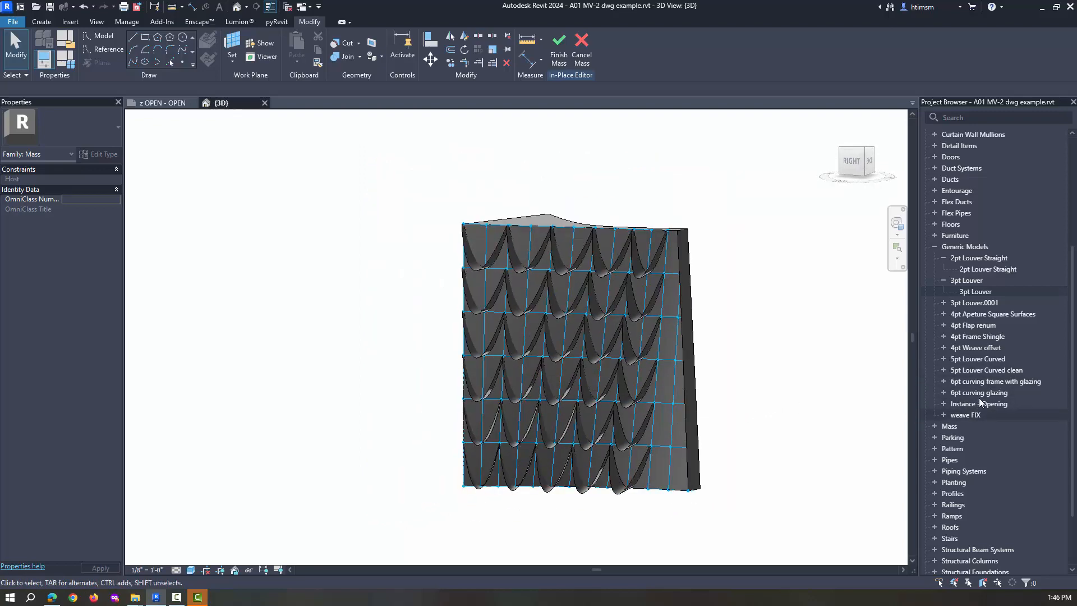
- Place one 2pt Louver Straight vertically between two nodes in the bottom row of the divided surface, and end the placement
{"action": "left_click", "coordinate": [971, 268]}
{"action": "left_click_drag", "start_coordinate": [754, 326], "coordinate": [743, 334]}
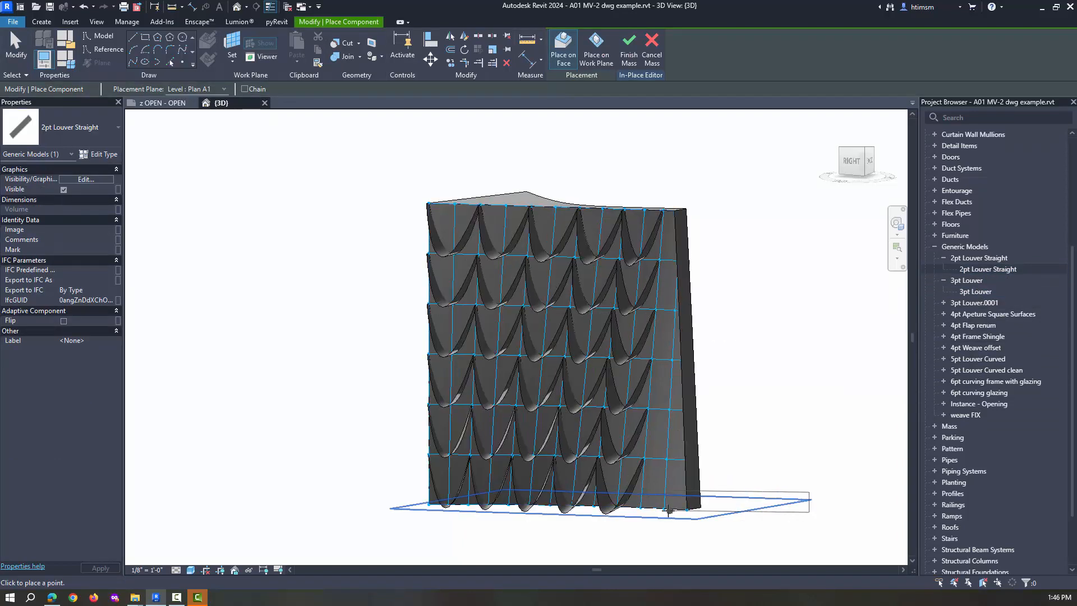
{"action": "left_click", "coordinate": [666, 459]}
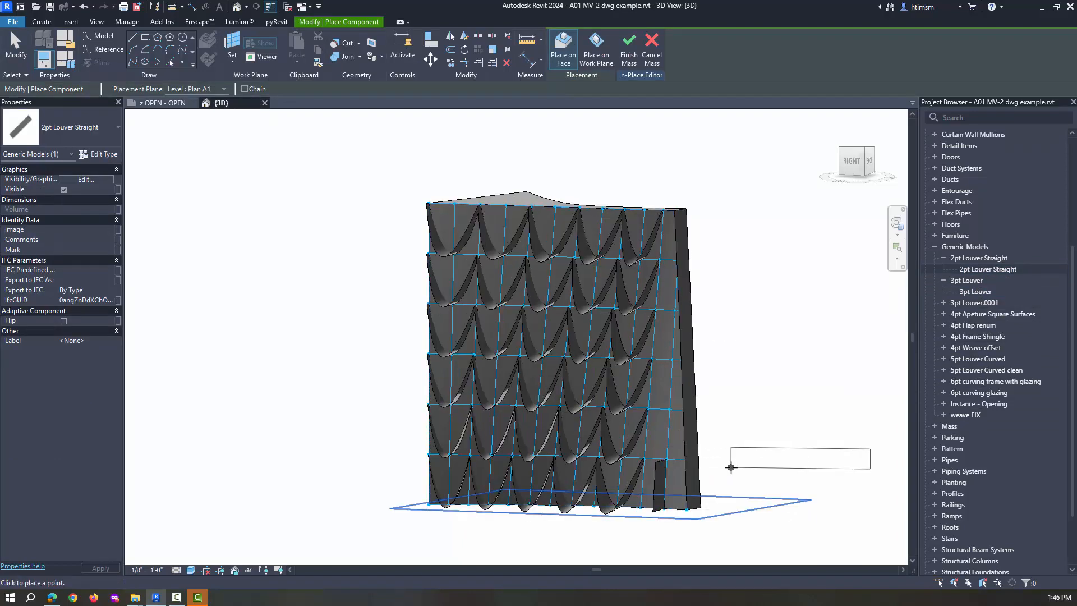
{"action": "key", "text": "Escape"}
- Set the Line Length of the placed vertical louver's type to 1 in its type properties
{"action": "left_click", "coordinate": [660, 486]}
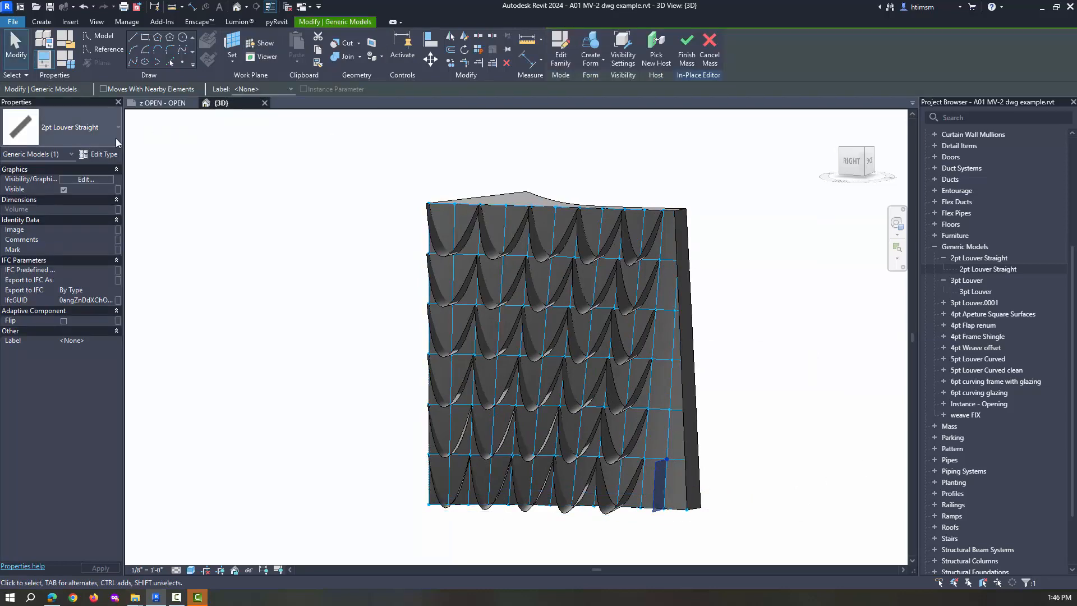
{"action": "left_click", "coordinate": [100, 154]}
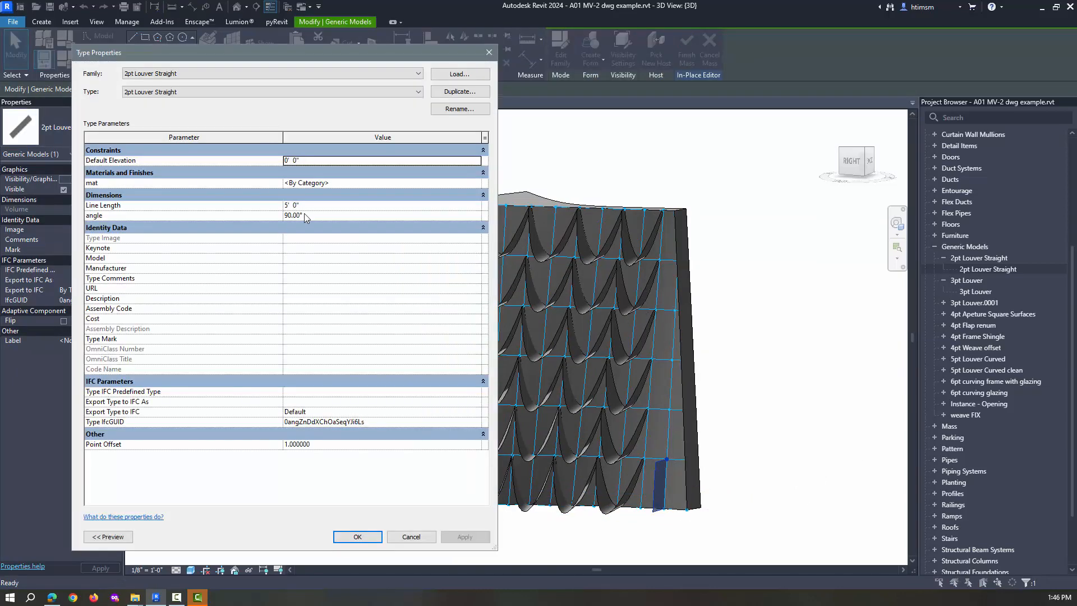
{"action": "left_click", "coordinate": [323, 209]}
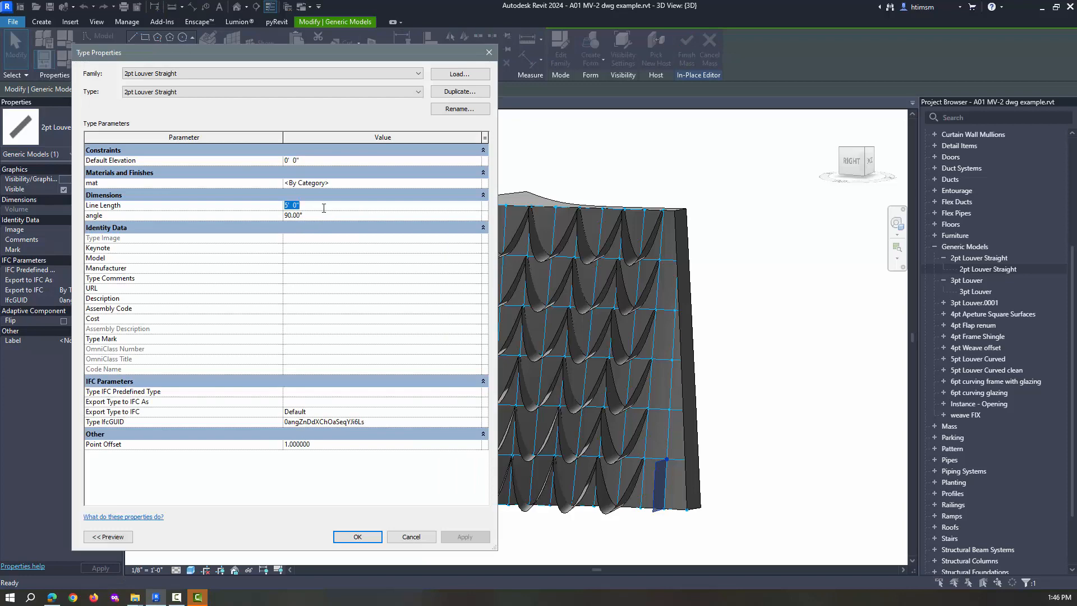
{"action": "type", "text": "1"}
{"action": "left_click", "coordinate": [359, 537]}
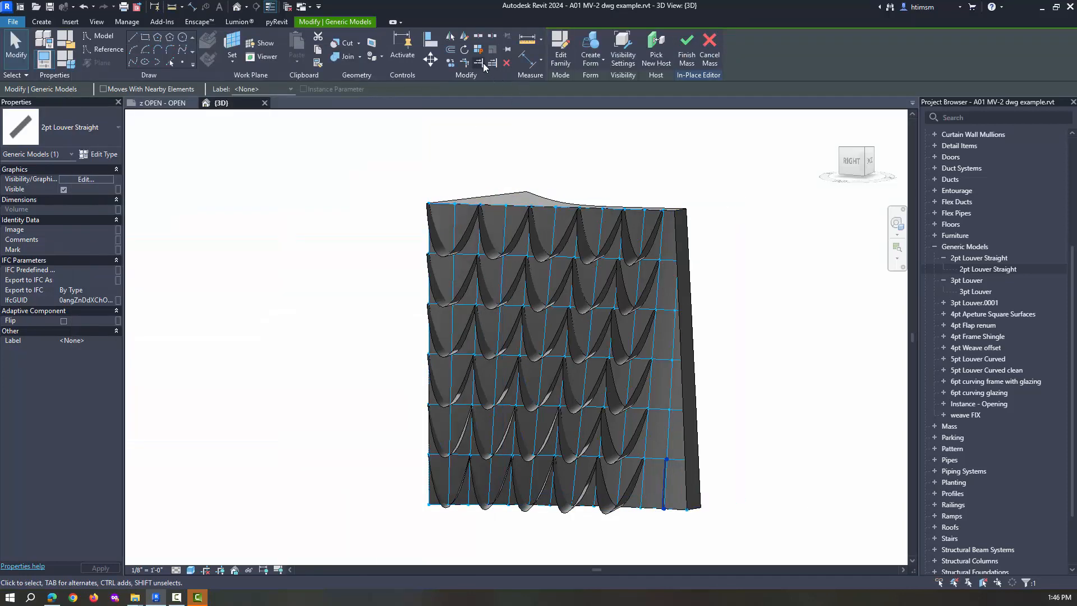
- Repeat the vertical 2pt Louver Straight across the divided surface's nodes and view the combined facade
{"action": "left_click", "coordinate": [753, 296]}
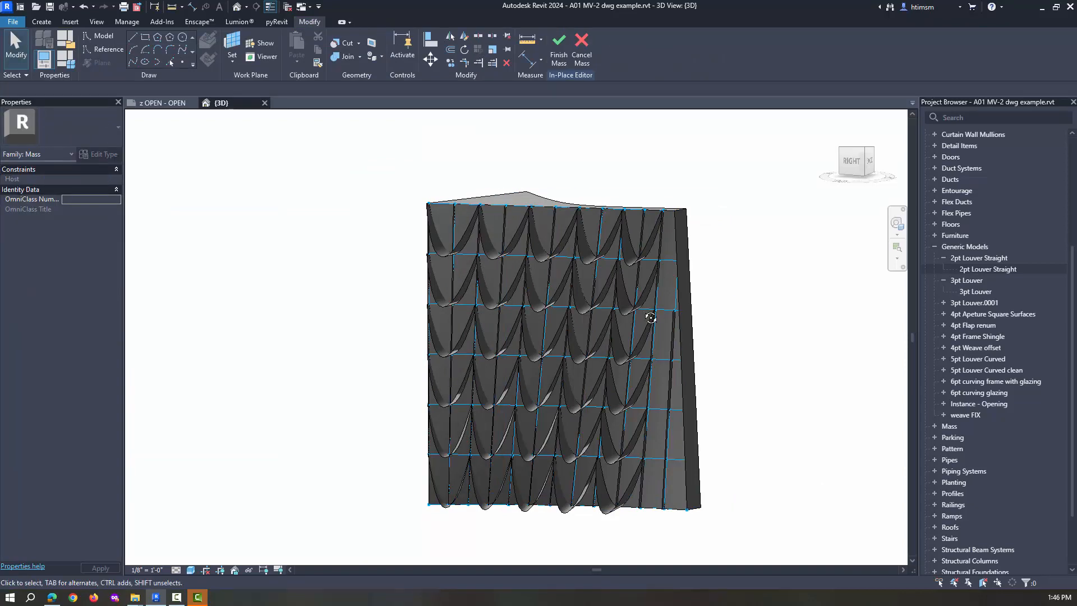
{"action": "middle_click_drag", "start_coordinate": [651, 318], "coordinate": [797, 352], "text": "shift"}
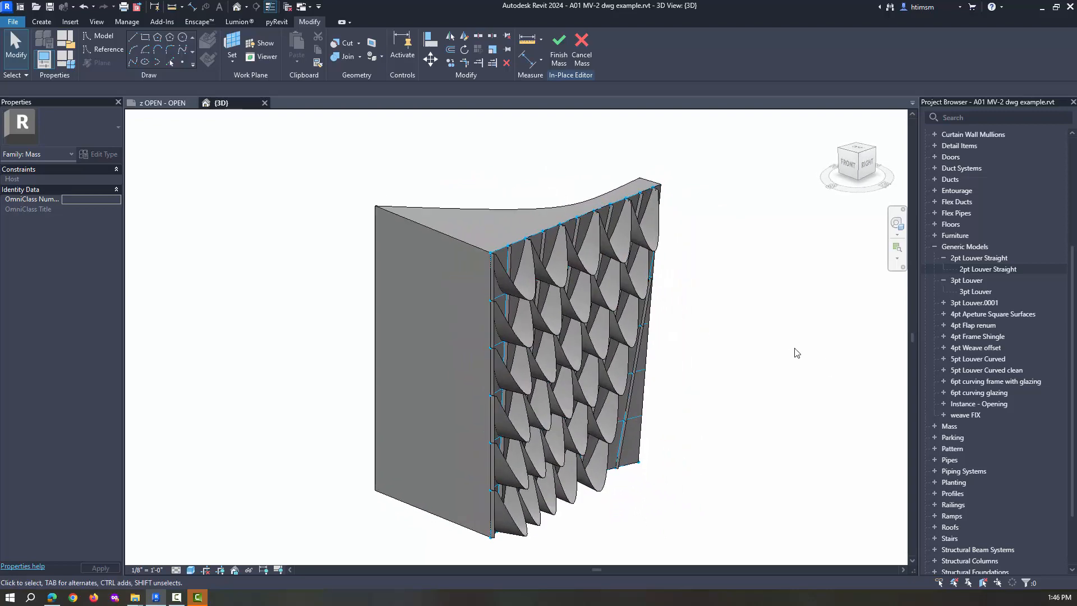
{"action": "scroll", "coordinate": [627, 223], "scroll_direction": "down", "scroll_amount": 3}
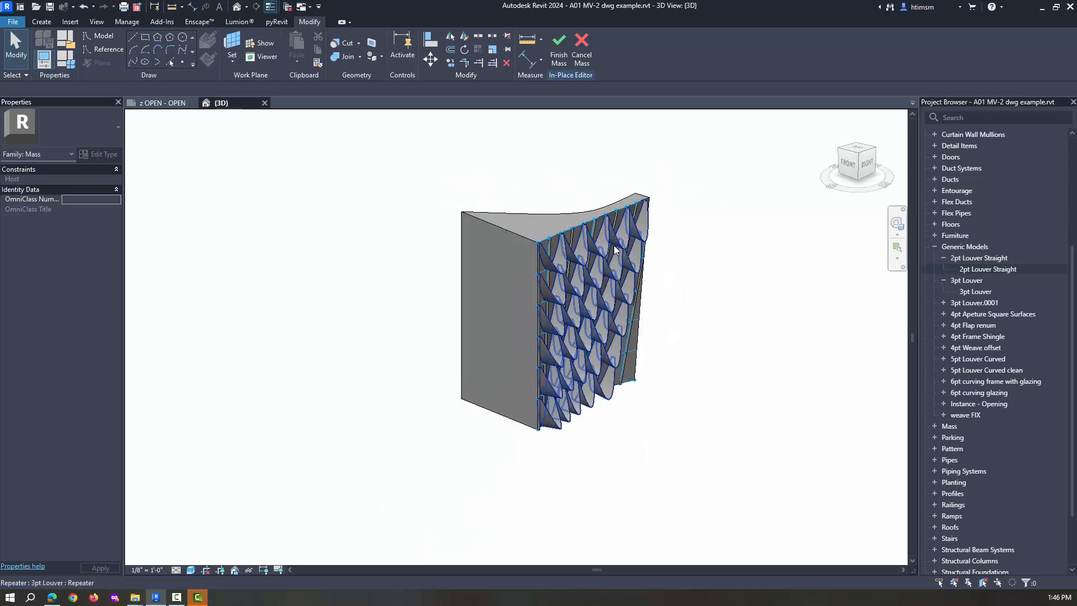
{"action": "scroll", "coordinate": [617, 247], "scroll_direction": "up", "scroll_amount": 5}
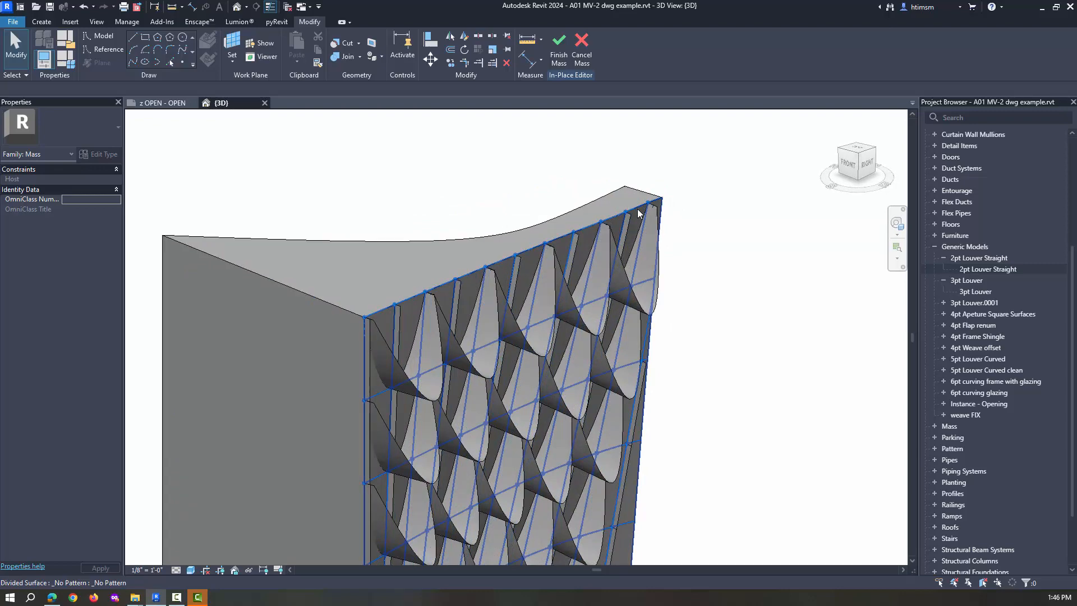
{"action": "key", "text": "Tab"}
{"action": "key", "text": "Tab"}
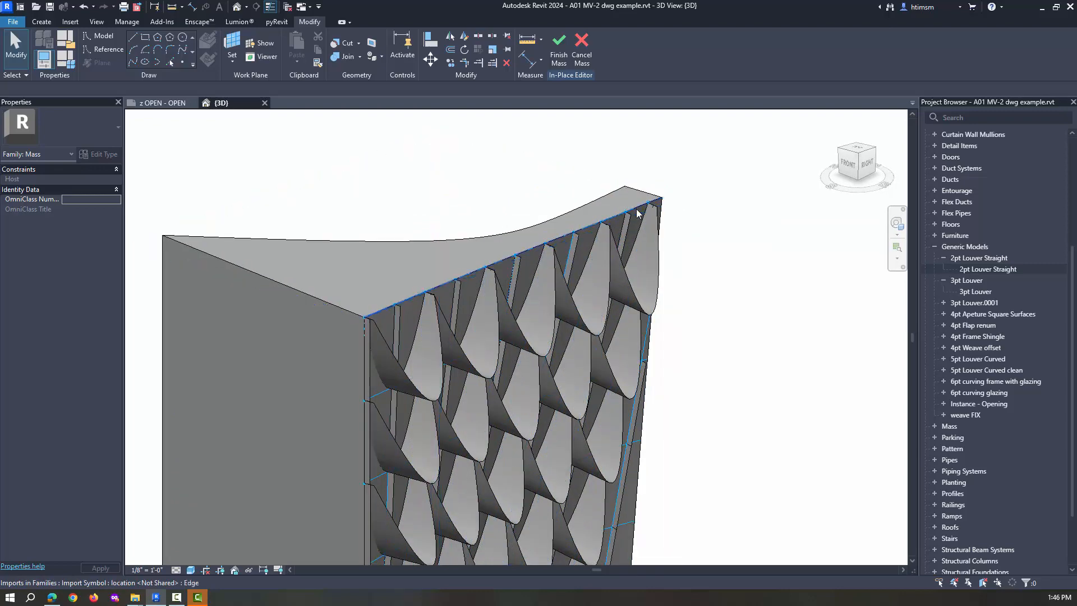
{"action": "key", "text": "Tab"}
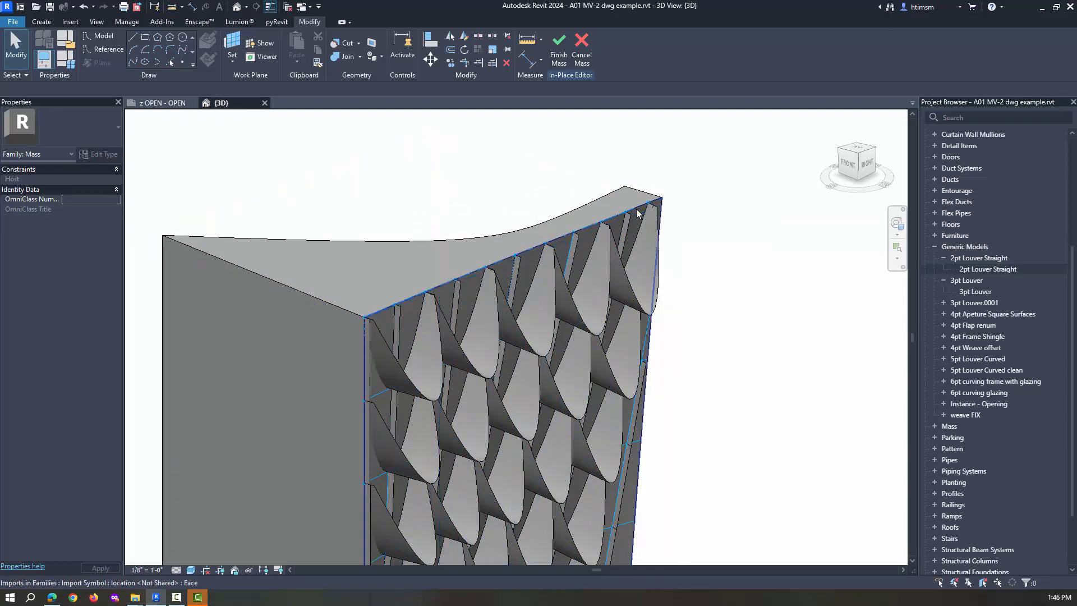
{"action": "left_click", "coordinate": [637, 214]}
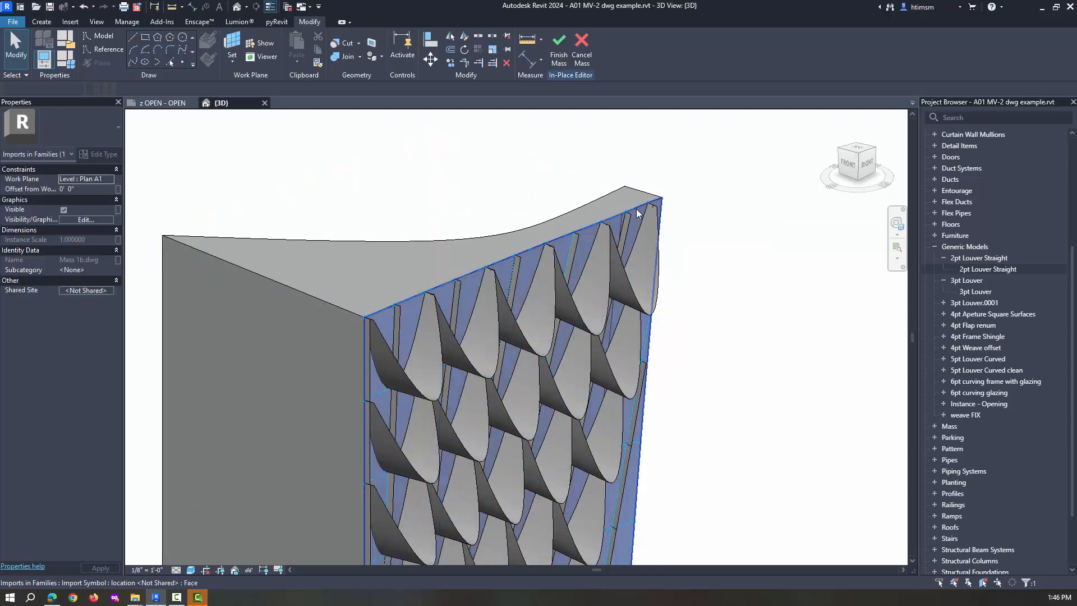
{"action": "left_click", "coordinate": [549, 156]}
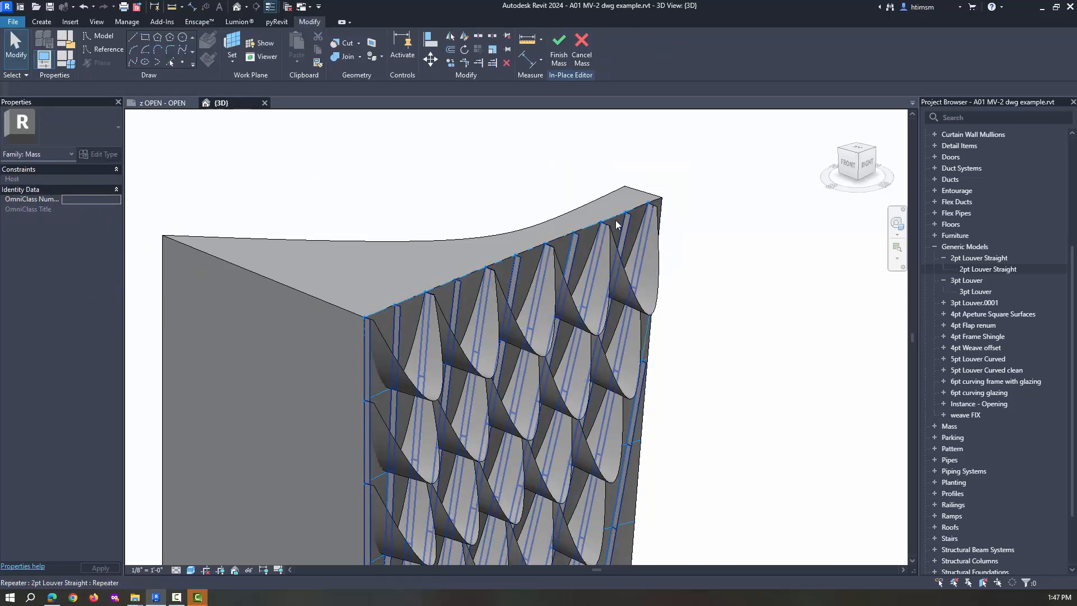
- Turn off the surface display of the divided surface behind the louvers on the mass's curved face
{"action": "key", "text": "Tab"}
{"action": "key", "text": "Tab"}
{"action": "left_click", "coordinate": [615, 221]}
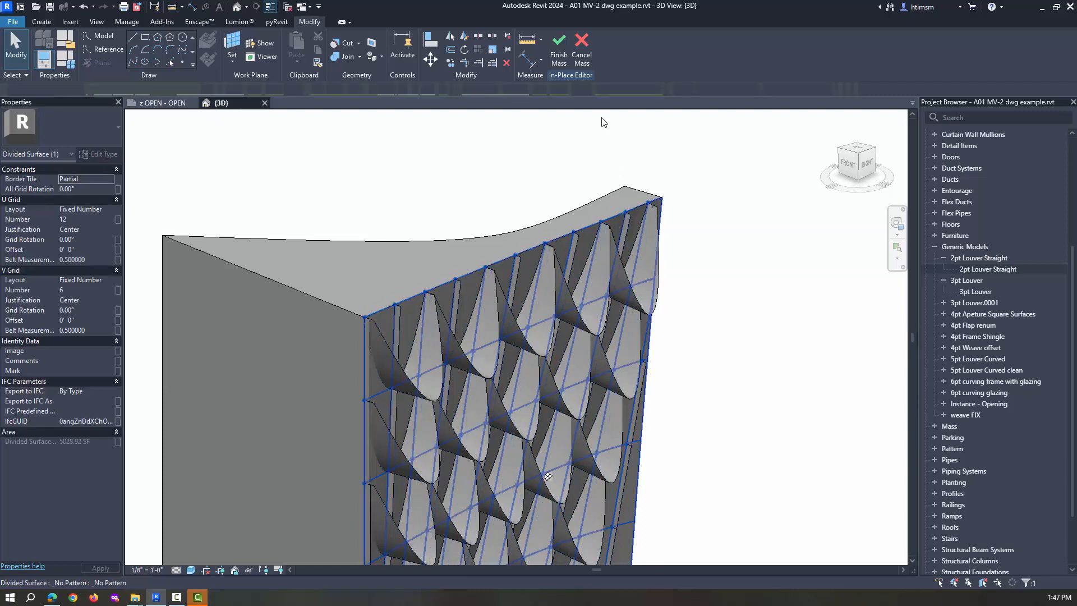
{"action": "left_click", "coordinate": [649, 60]}
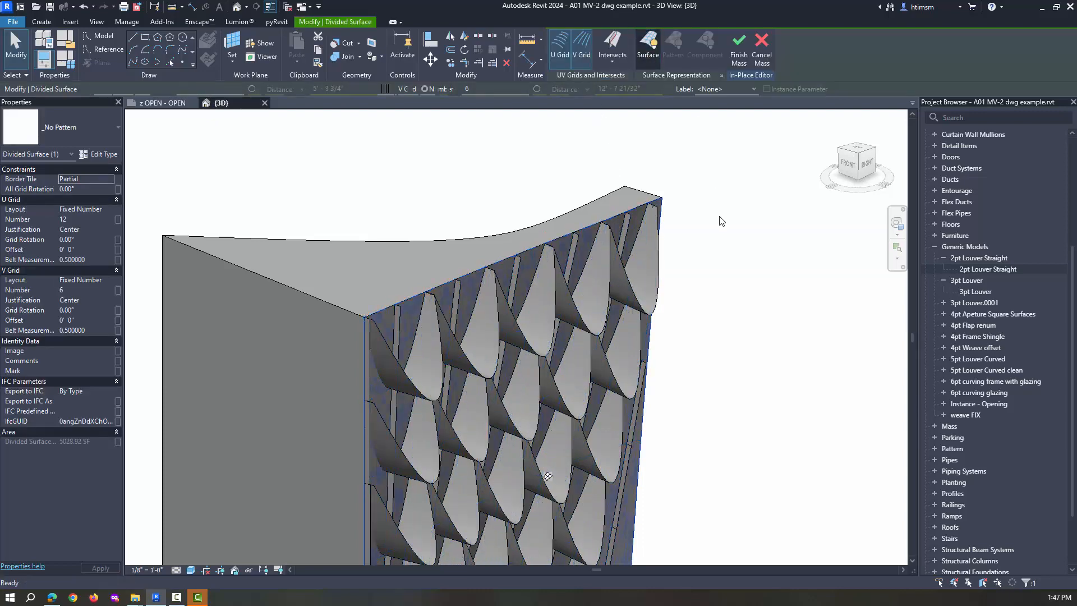
{"action": "left_click", "coordinate": [716, 217]}
- Examine the imported mass and its louvered facade from the side, up close and as a whole
{"action": "middle_click_drag", "start_coordinate": [731, 265], "coordinate": [489, 238]}
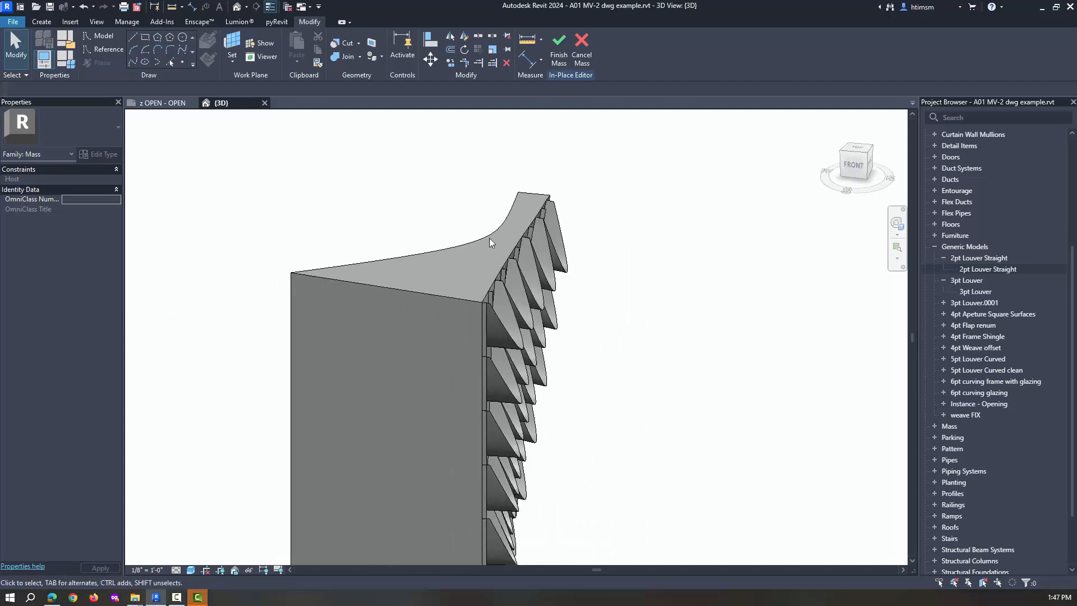
{"action": "left_click", "coordinate": [453, 250]}
{"action": "scroll", "coordinate": [456, 230], "scroll_direction": "down", "scroll_amount": 2}
{"action": "middle_click_drag", "start_coordinate": [621, 379], "coordinate": [543, 406], "text": "shift"}
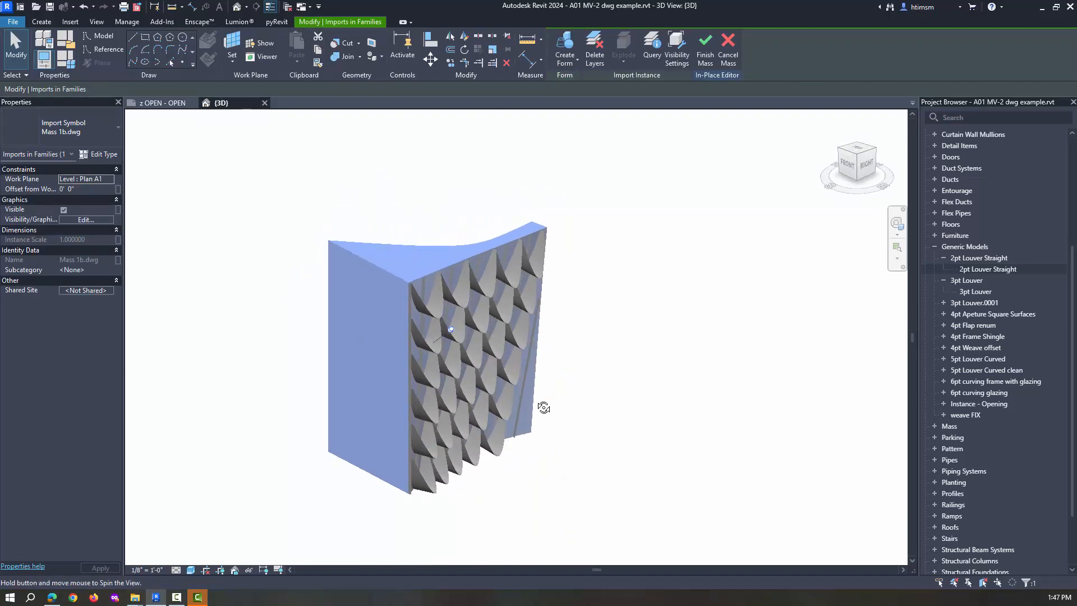
{"action": "left_click", "coordinate": [592, 364]}
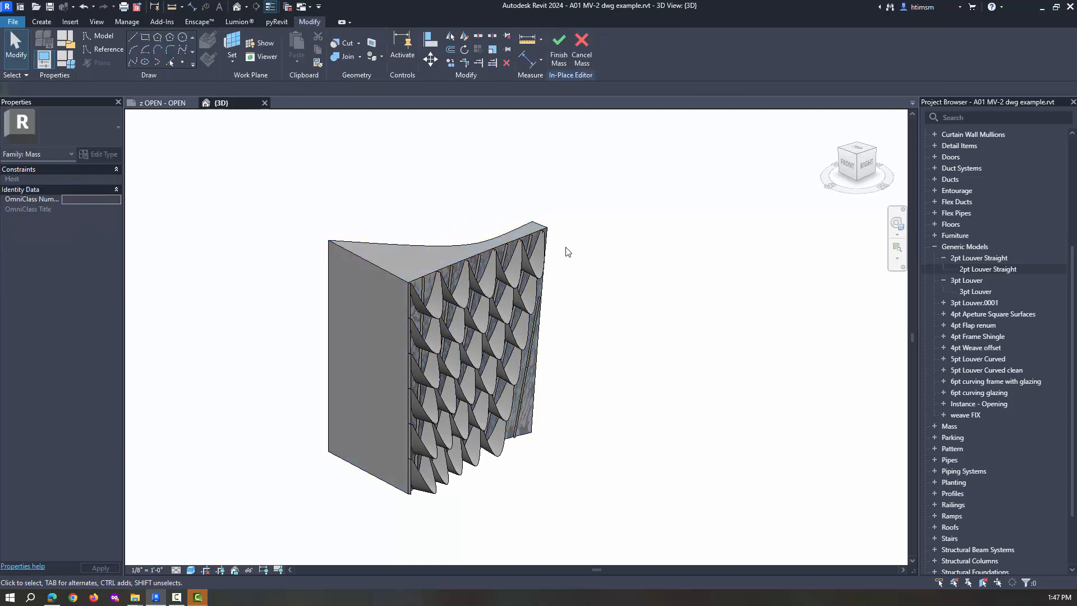
{"action": "scroll", "coordinate": [582, 256], "scroll_direction": "up", "scroll_amount": 3}
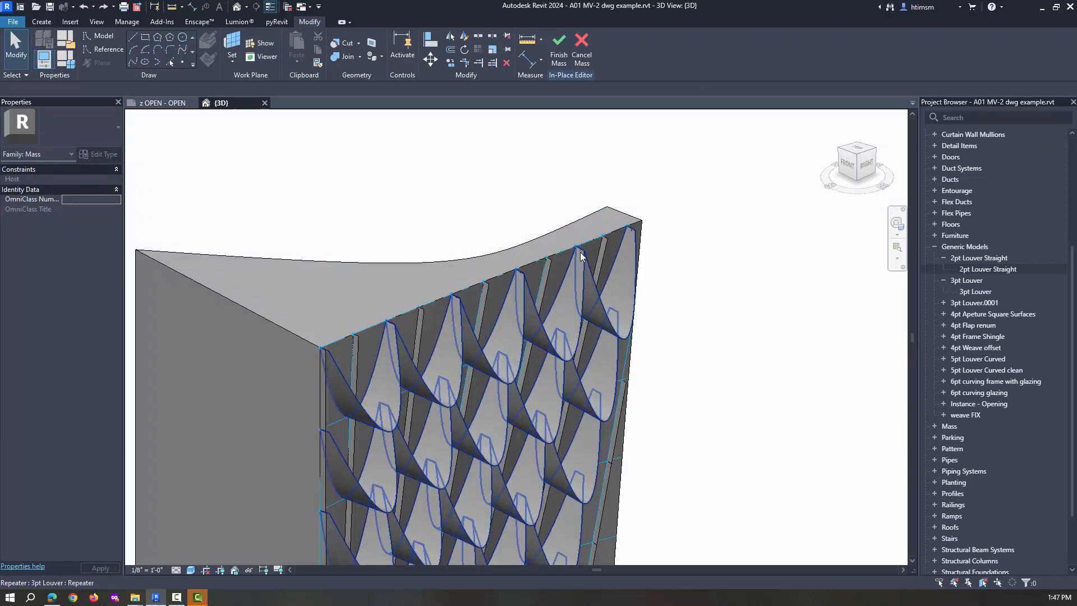
{"action": "scroll", "coordinate": [645, 247], "scroll_direction": "down", "scroll_amount": 2}
{"action": "middle_click_drag", "start_coordinate": [708, 404], "coordinate": [695, 386], "text": "shift"}
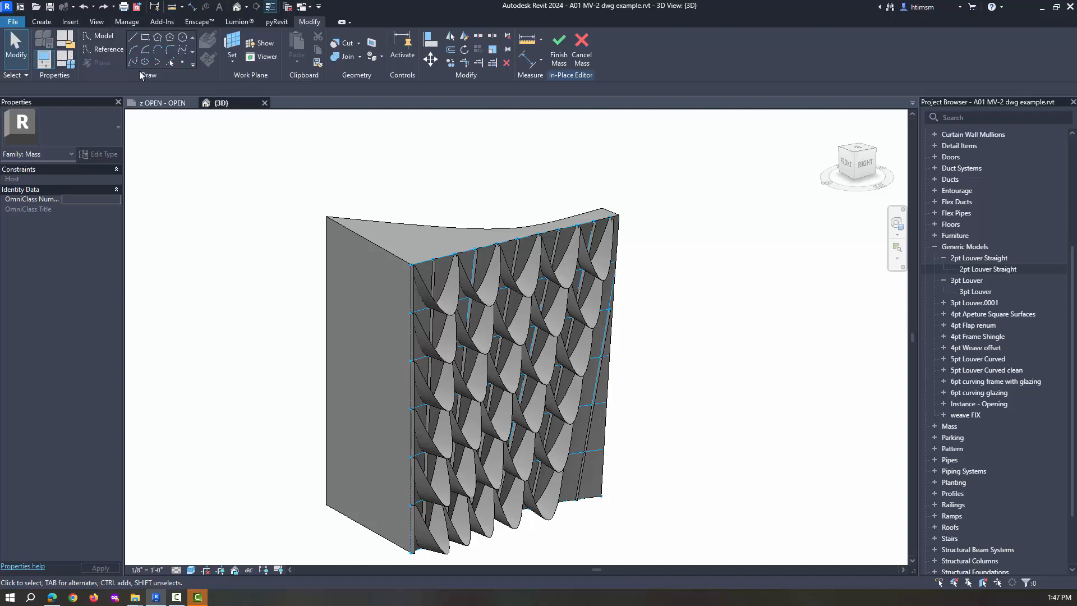
- Try to paint the mass with the Glazing - Window material, searching the materials for "glazi"
{"action": "left_click", "coordinate": [371, 58]}
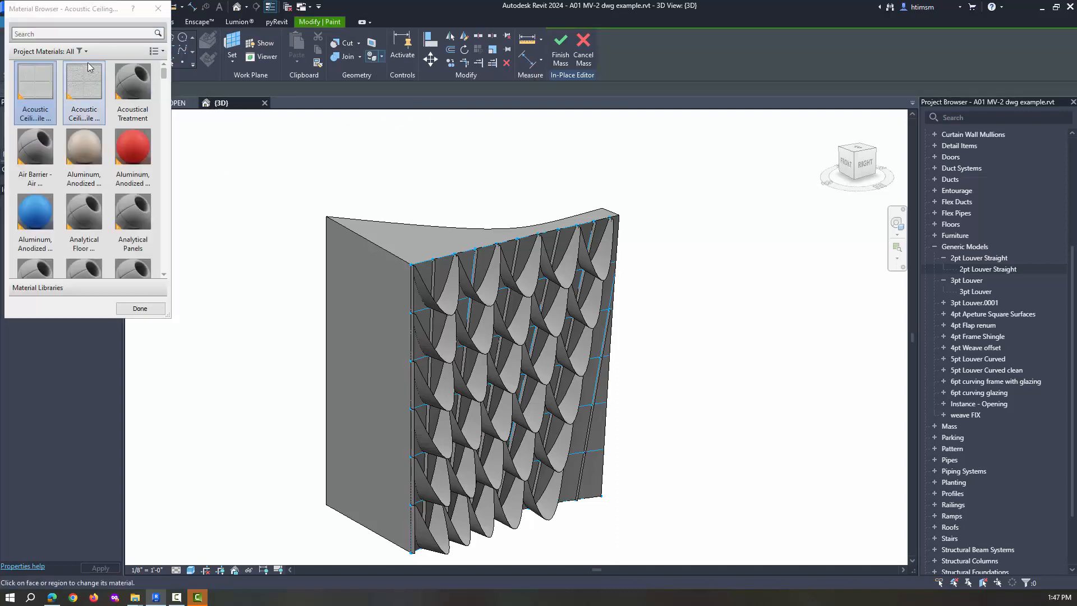
{"action": "left_click", "coordinate": [82, 35]}
{"action": "type", "text": "glazi"}
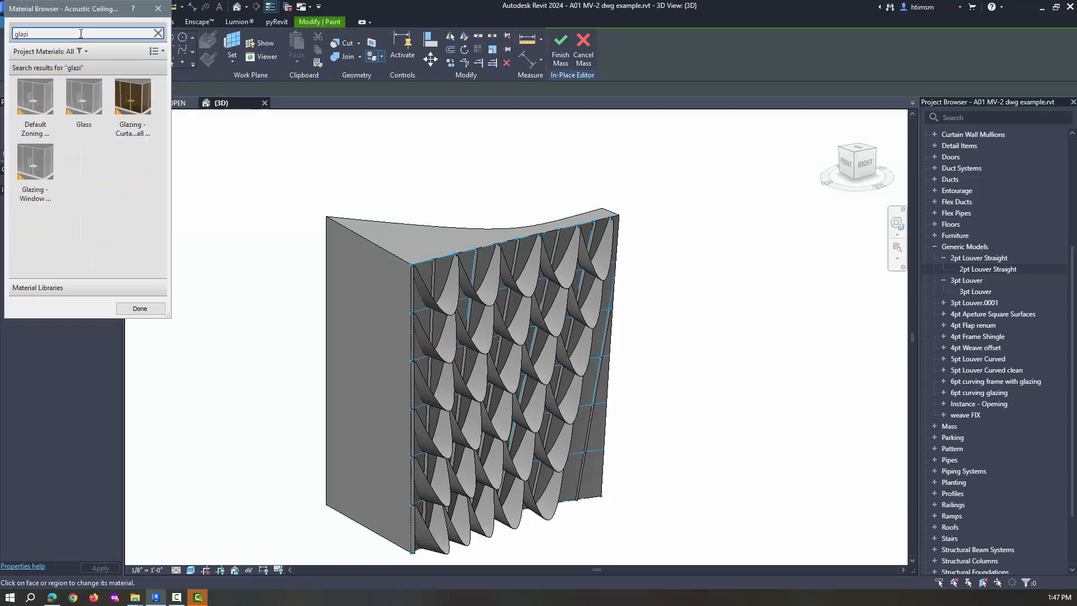
{"action": "left_click", "coordinate": [38, 168]}
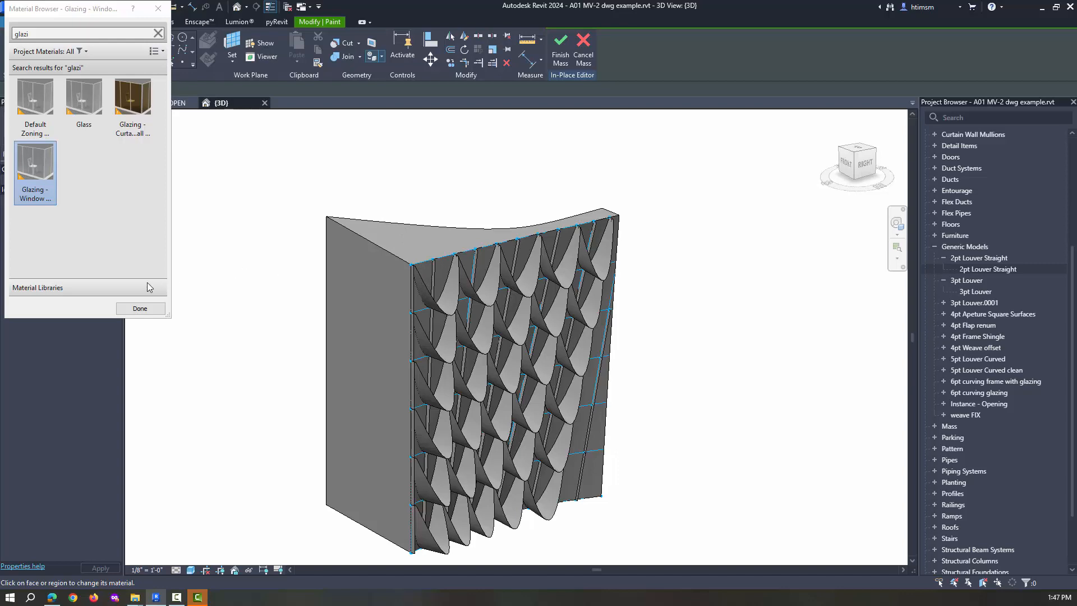
{"action": "left_click", "coordinate": [151, 310]}
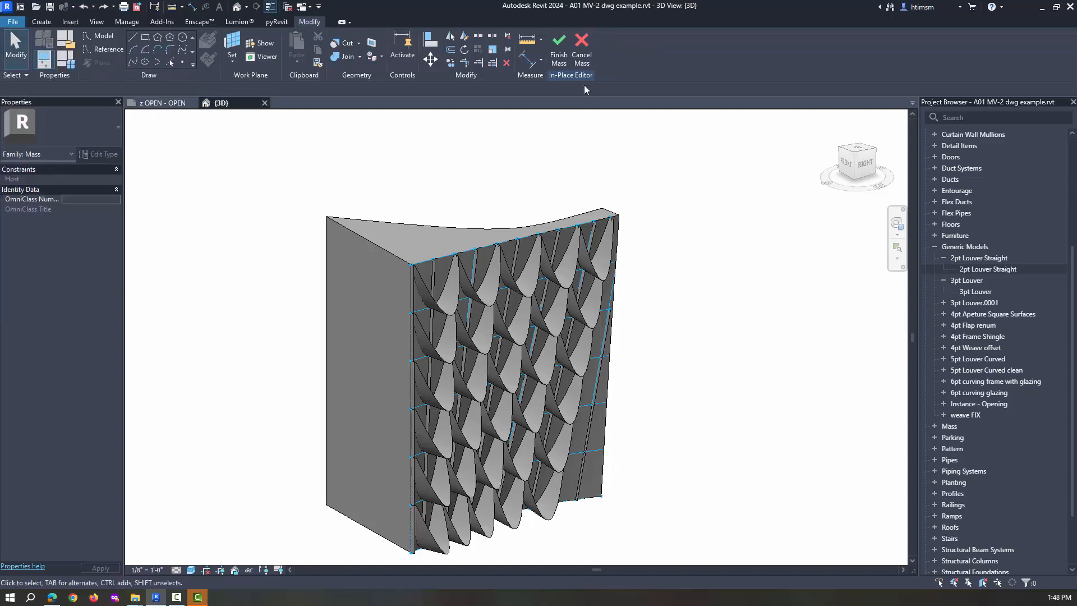
- Finish the in-place mass and view the complete louvered facade in the project's 3D view
{"action": "left_click", "coordinate": [560, 50]}
{"action": "scroll", "coordinate": [606, 196], "scroll_direction": "down", "scroll_amount": 3}
{"action": "middle_click_drag", "start_coordinate": [667, 232], "coordinate": [736, 281], "text": "shift"}
{"action": "scroll", "coordinate": [332, 297], "scroll_direction": "down", "scroll_amount": 2}
{"action": "scroll", "coordinate": [368, 157], "scroll_direction": "up", "scroll_amount": 2}
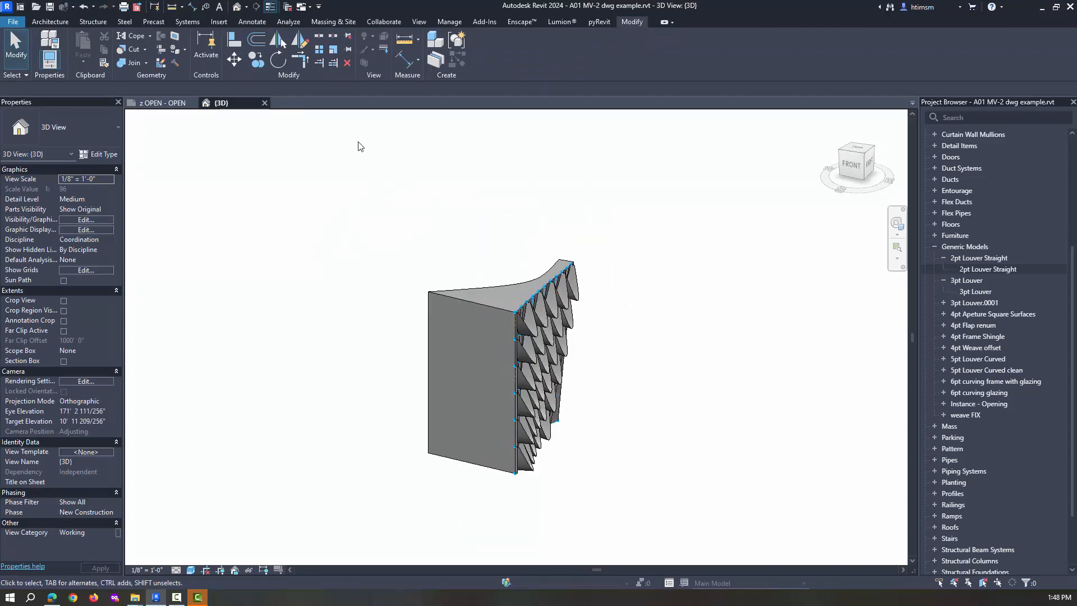
{"action": "scroll", "coordinate": [470, 248], "scroll_direction": "down", "scroll_amount": 2}
{"action": "middle_click_drag", "start_coordinate": [557, 293], "coordinate": [501, 332], "text": "shift"}
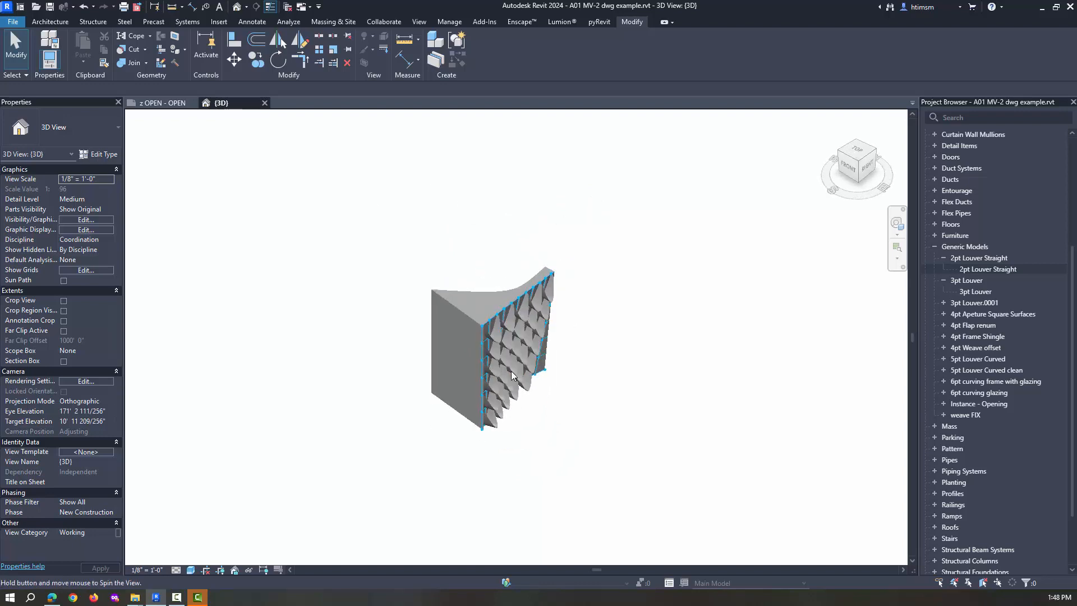
- Choose a visual style for the 3D view and inspect the louvered mass from the front
{"action": "left_click", "coordinate": [191, 571]}
{"action": "left_click", "coordinate": [216, 527]}
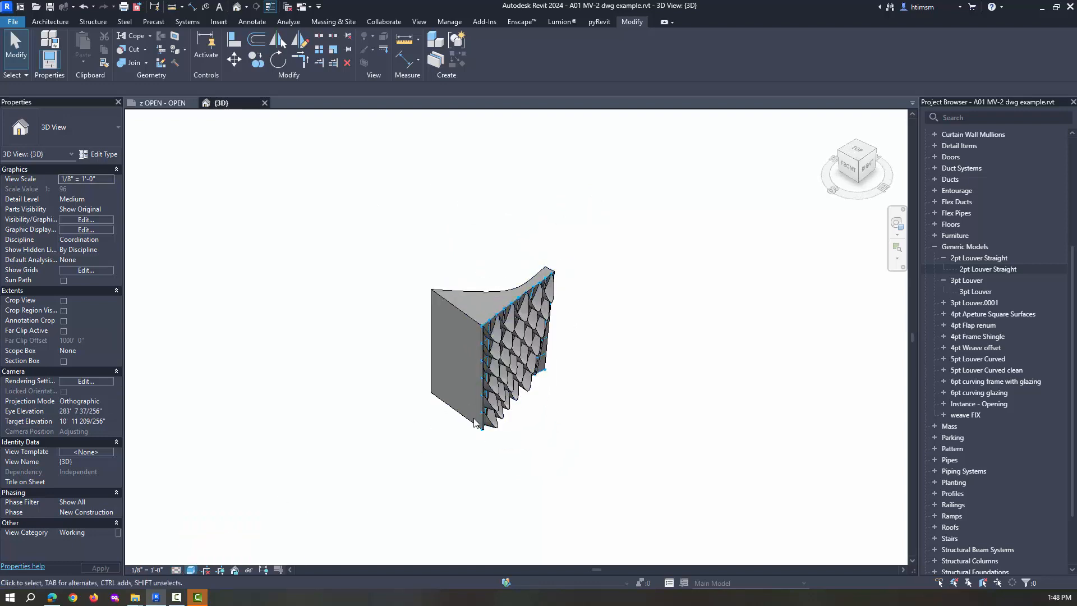
{"action": "scroll", "coordinate": [543, 383], "scroll_direction": "up", "scroll_amount": 2}
{"action": "mouse_move", "coordinate": [543, 382]}
{"action": "middle_mouse_down", "text": "shift"}
{"action": "mouse_move", "coordinate": [578, 401]}
{"action": "mouse_move", "coordinate": [409, 315]}
{"action": "mouse_move", "coordinate": [305, 291]}
{"action": "mouse_move", "coordinate": [497, 286]}
{"action": "mouse_move", "coordinate": [637, 315]}
{"action": "mouse_move", "coordinate": [618, 380]}
{"action": "mouse_move", "coordinate": [633, 365]}
{"action": "mouse_move", "coordinate": [622, 364]}
{"action": "middle_mouse_up", "text": "shift"}
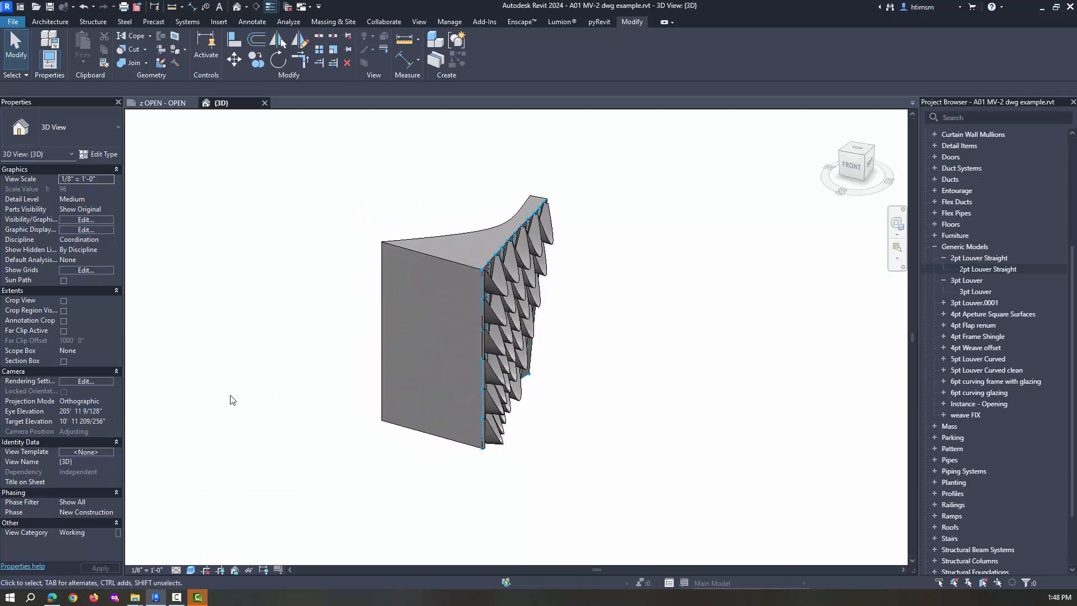
- Check the Mass category in the 3D view's visibility/graphic overrides
{"action": "key", "text": "v"}
{"action": "key", "text": "v"}
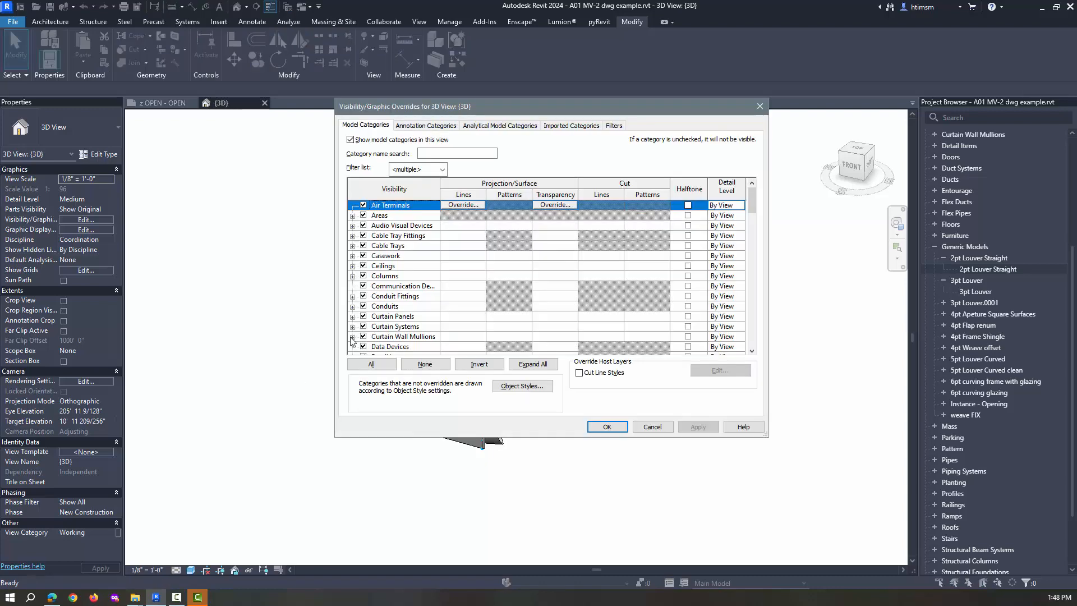
{"action": "scroll", "coordinate": [352, 341], "scroll_direction": "down", "scroll_amount": 8}
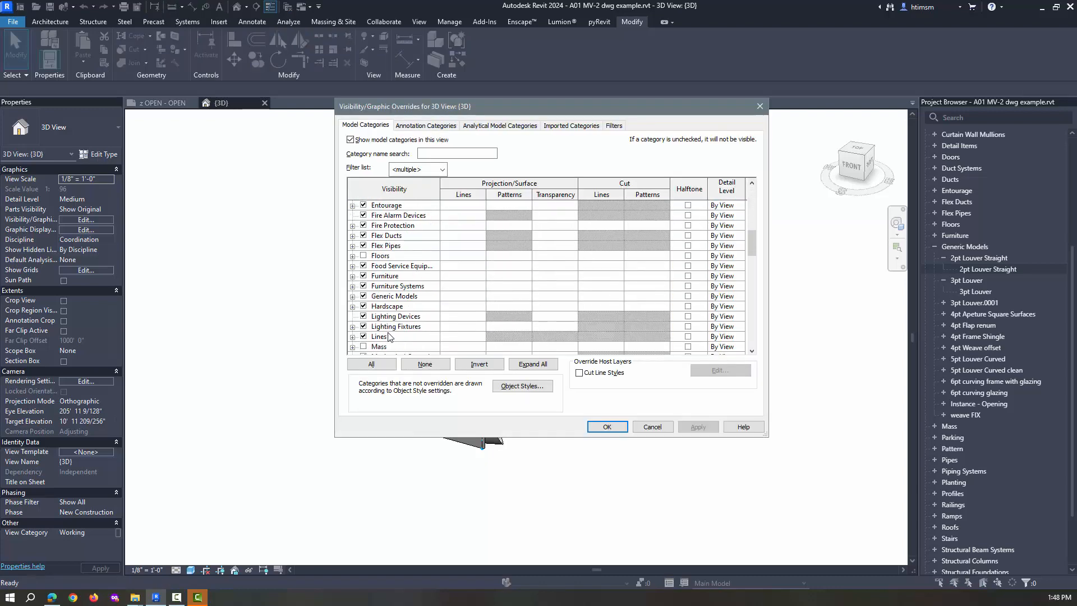
{"action": "left_click", "coordinate": [607, 427]}
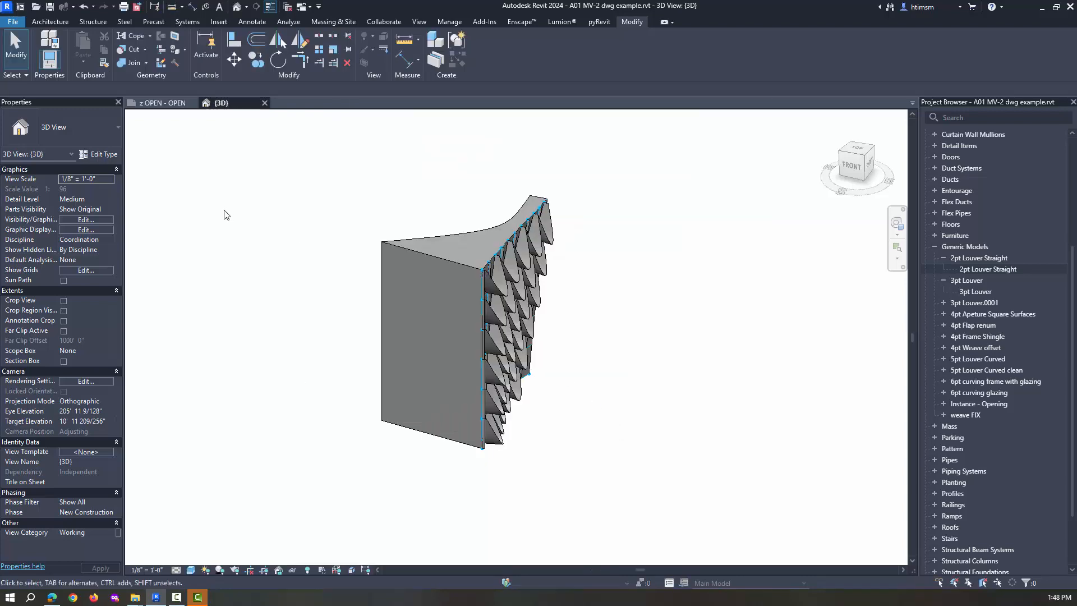
- Set the mass display mode to Show Mass by View Settings
{"action": "left_click", "coordinate": [333, 22]}
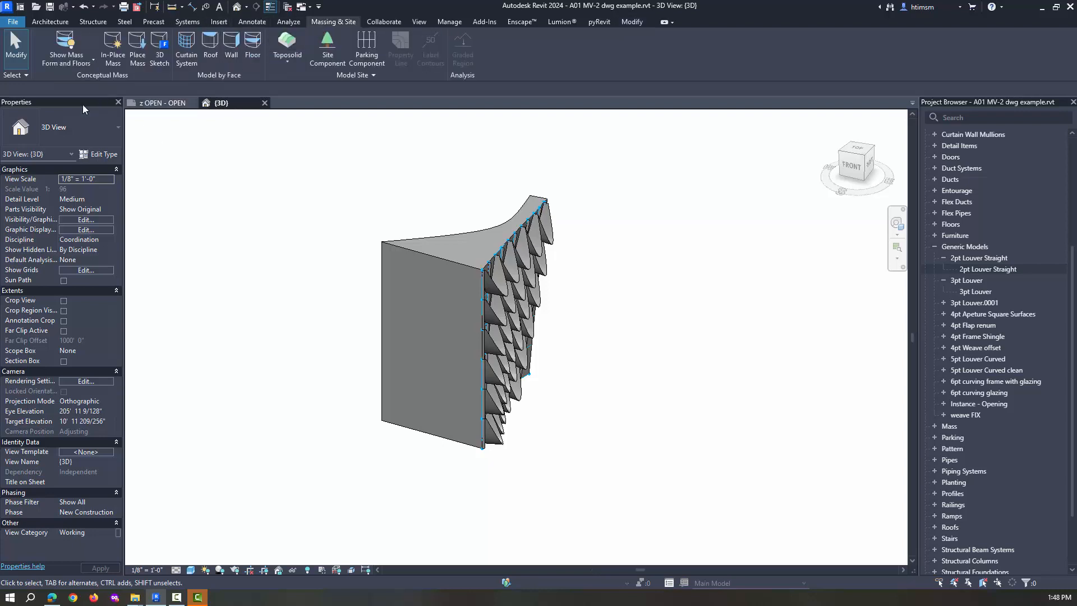
{"action": "left_click", "coordinate": [69, 63]}
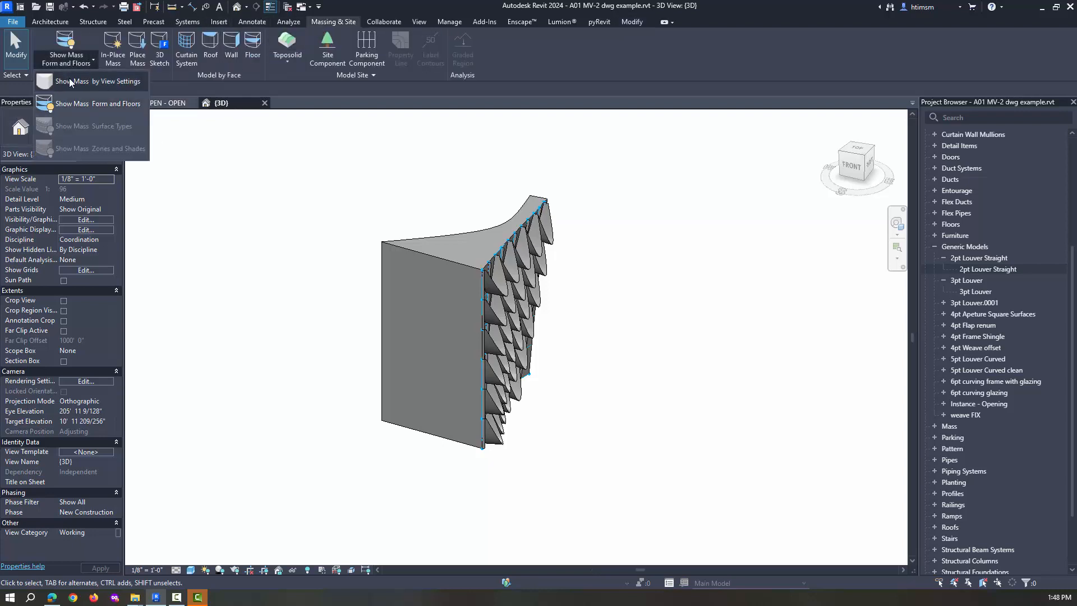
{"action": "left_click", "coordinate": [72, 78]}
{"action": "middle_click_drag", "start_coordinate": [621, 351], "coordinate": [600, 380], "text": "shift"}
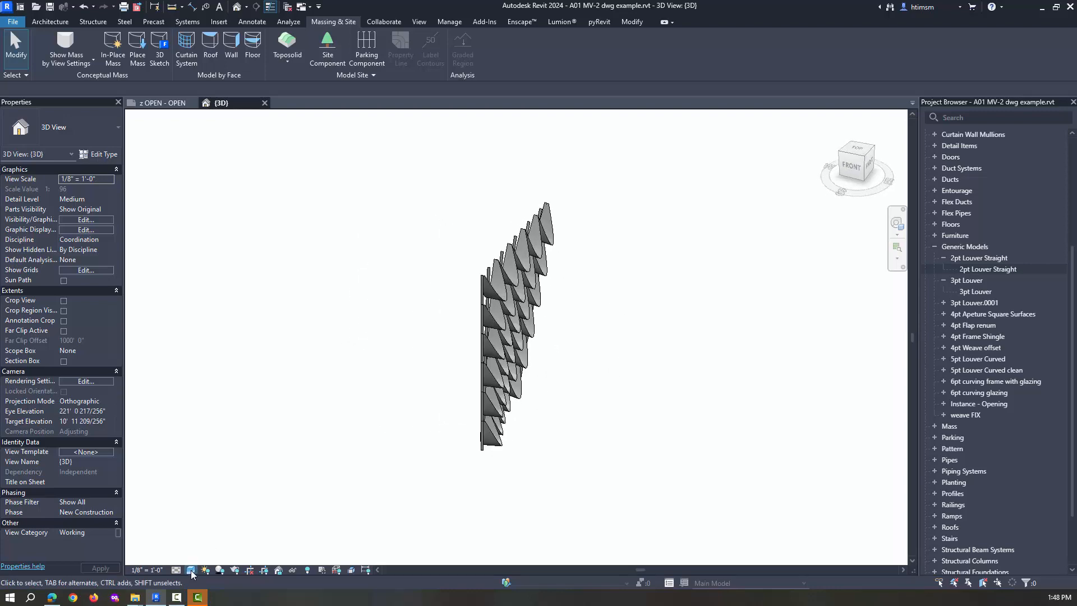
- Turn on the Mass category in the 3D view's visibility/graphic overrides and inspect the mass with its louvers
{"action": "key", "text": "v"}
{"action": "key", "text": "g"}
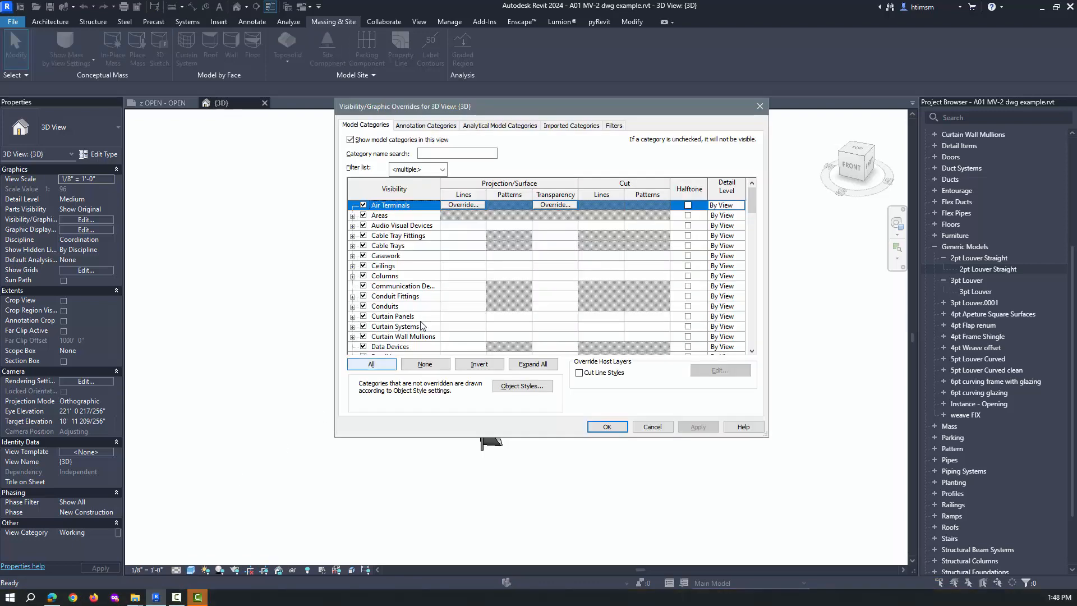
{"action": "left_click_drag", "start_coordinate": [587, 117], "coordinate": [265, 118]}
{"action": "scroll", "coordinate": [57, 348], "scroll_direction": "down", "scroll_amount": 5}
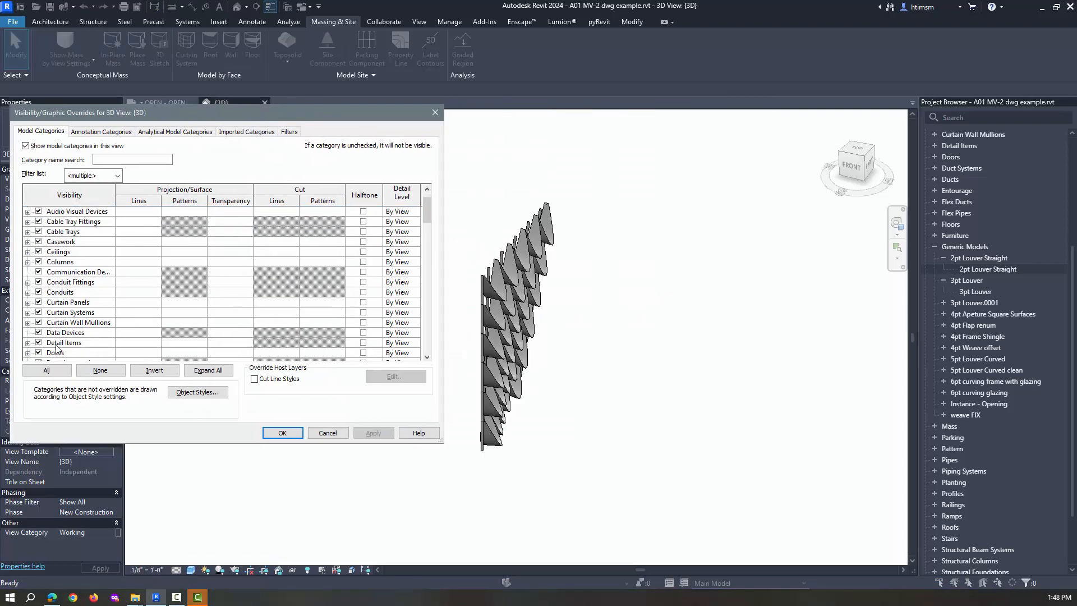
{"action": "scroll", "coordinate": [56, 347], "scroll_direction": "down", "scroll_amount": 5}
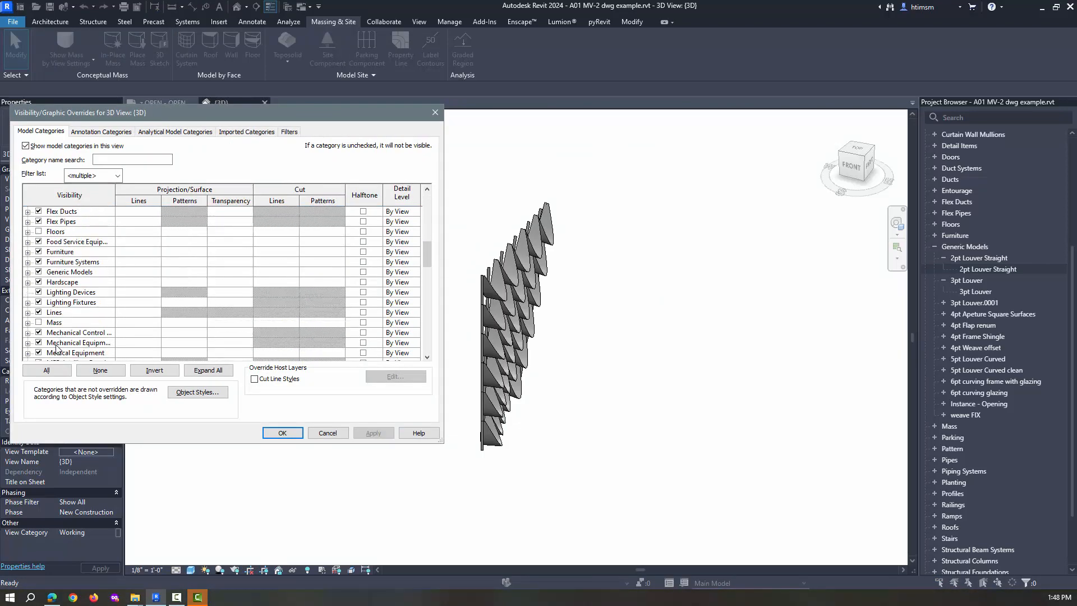
{"action": "left_click", "coordinate": [39, 303]}
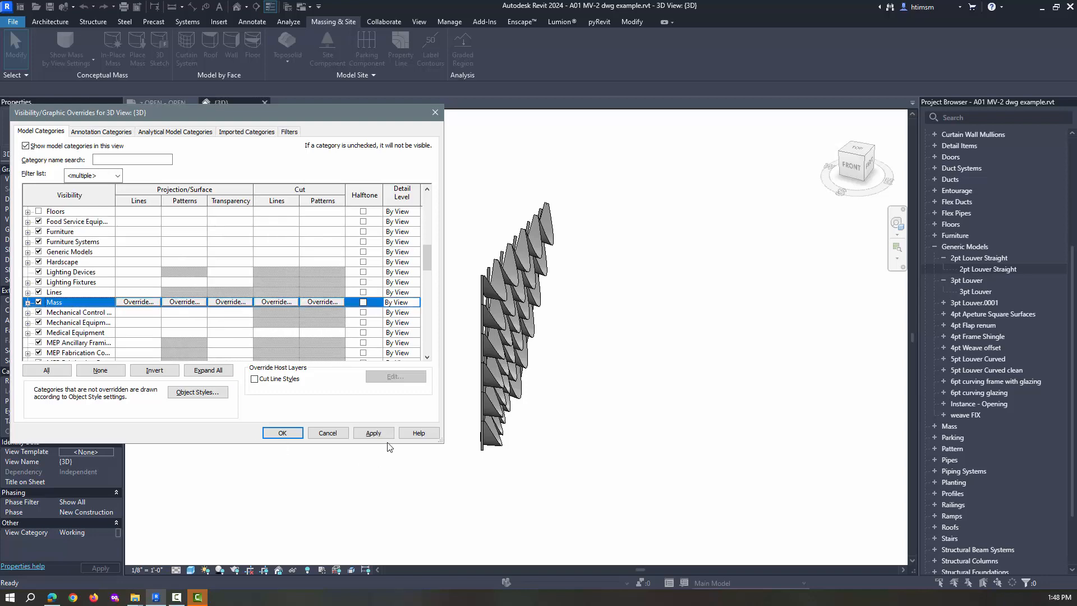
{"action": "left_click", "coordinate": [375, 435]}
{"action": "left_click", "coordinate": [282, 433]}
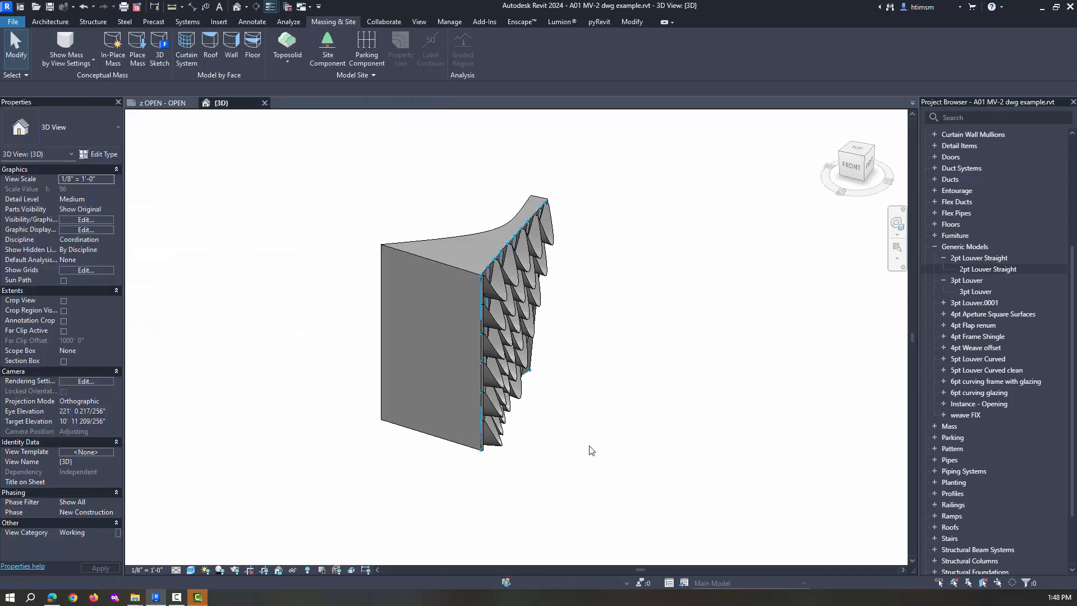
{"action": "middle_click_drag", "start_coordinate": [589, 450], "coordinate": [734, 452], "text": "shift"}
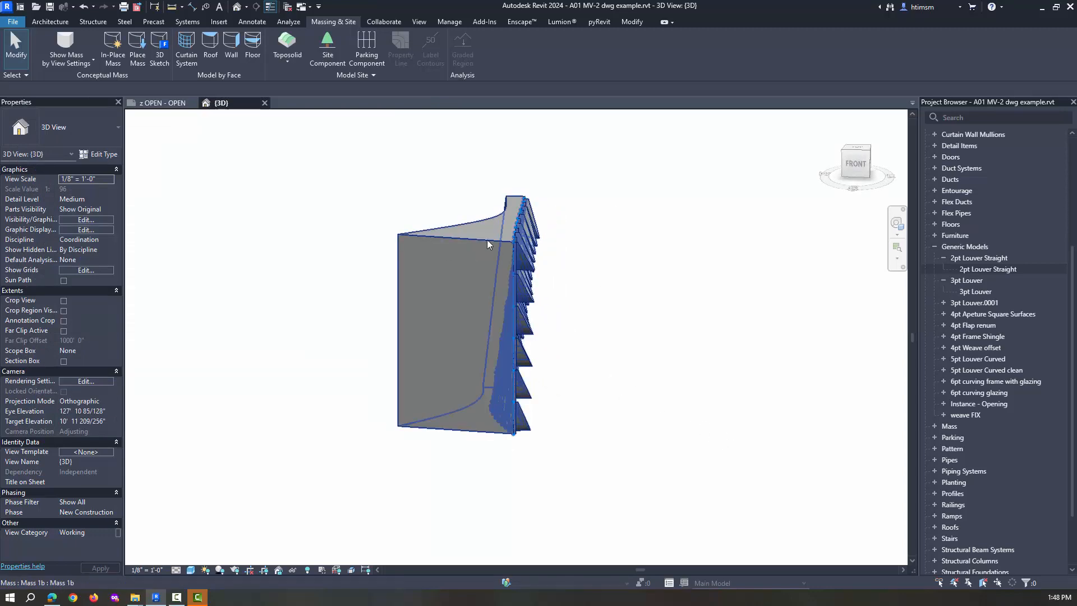
{"action": "mouse_move", "coordinate": [466, 261]}
{"action": "middle_mouse_down", "text": "shift"}
{"action": "mouse_move", "coordinate": [589, 462]}
{"action": "mouse_move", "coordinate": [318, 459]}
{"action": "mouse_move", "coordinate": [353, 447]}
{"action": "mouse_move", "coordinate": [480, 453]}
{"action": "middle_mouse_up", "text": "shift"}
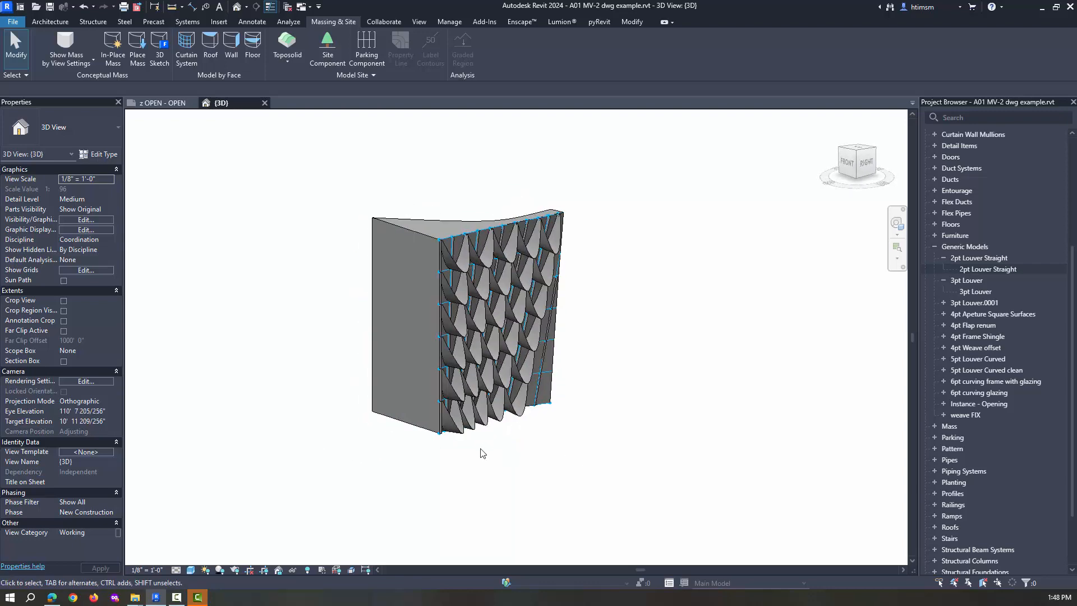